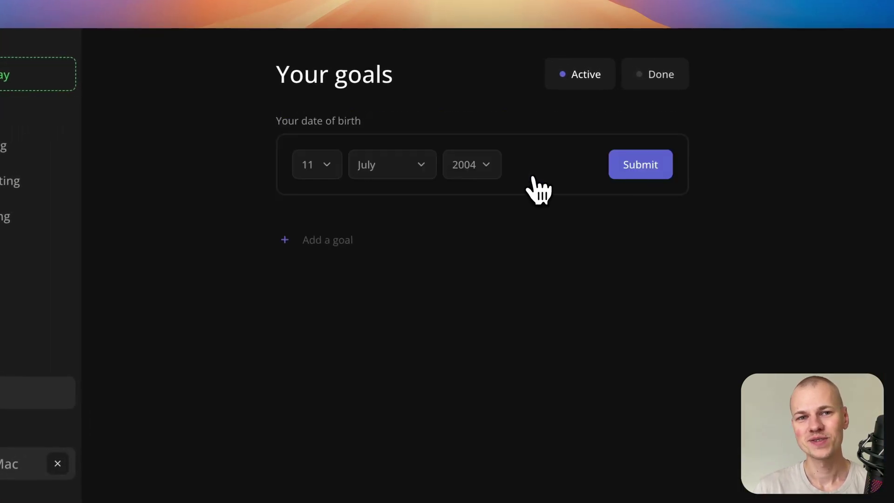
Set the birth date's day to 12 and its month to April in Increaser.
left_click(318, 168)
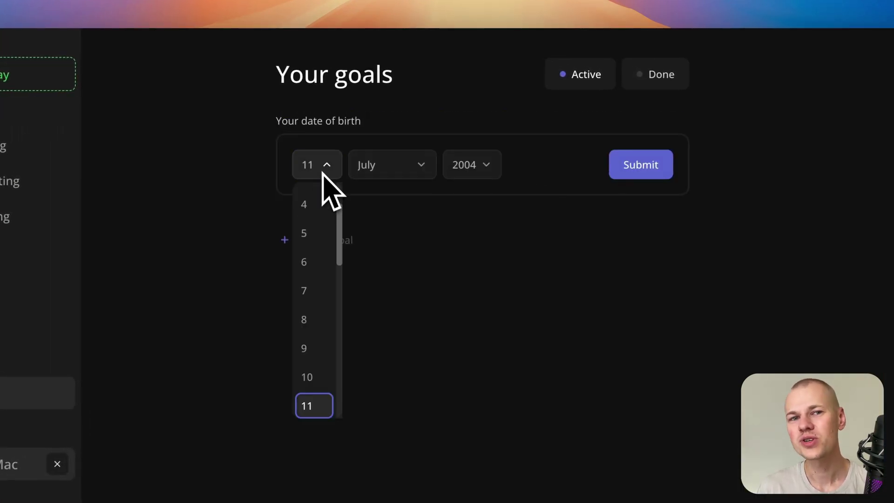
scroll(320, 301, "down", 2)
left_click(314, 342)
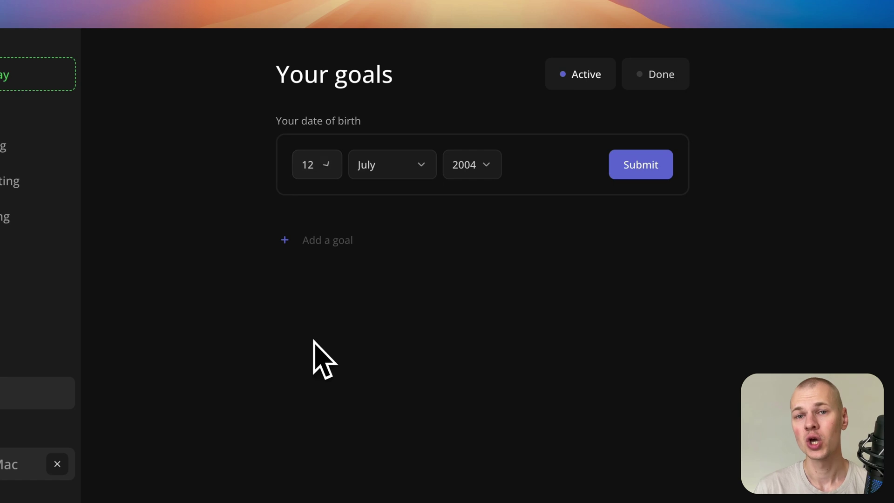
left_click(377, 168)
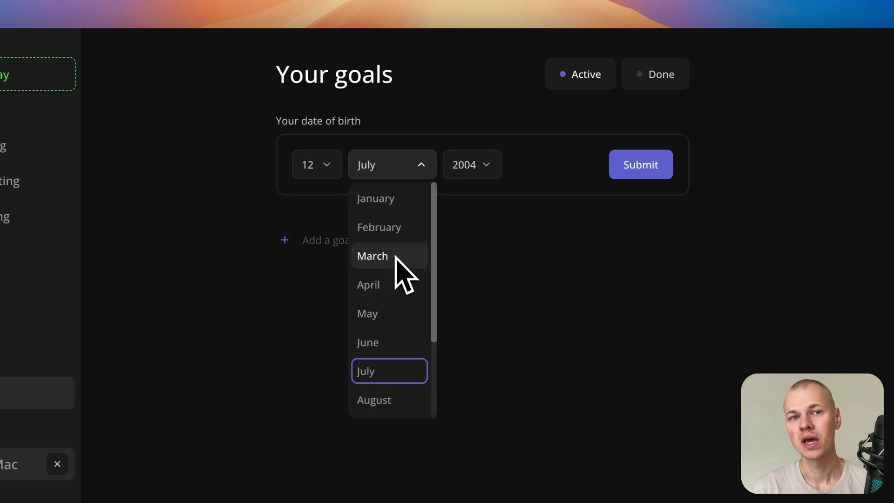
key("Down")
key("Down")
key("Down")
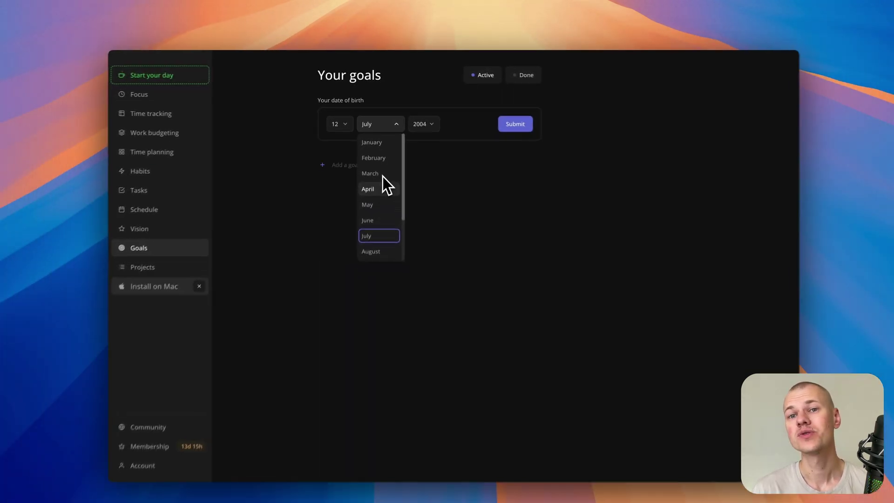
key("Return")
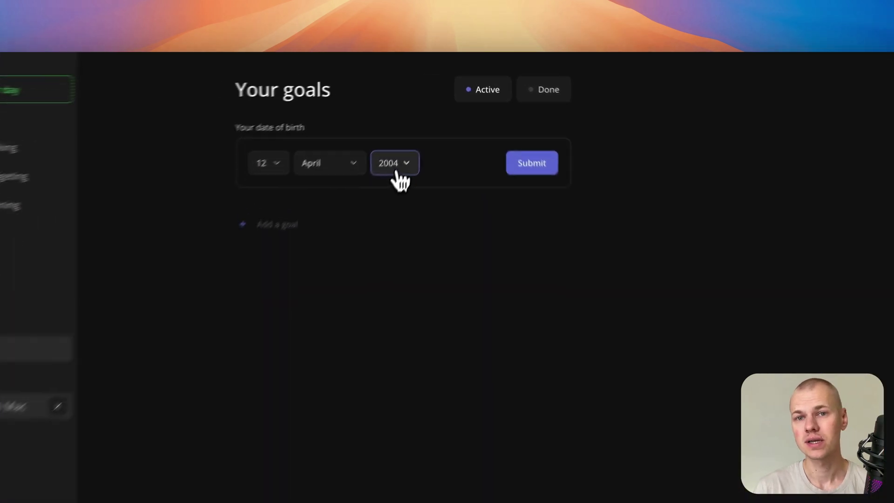
left_click(419, 120)
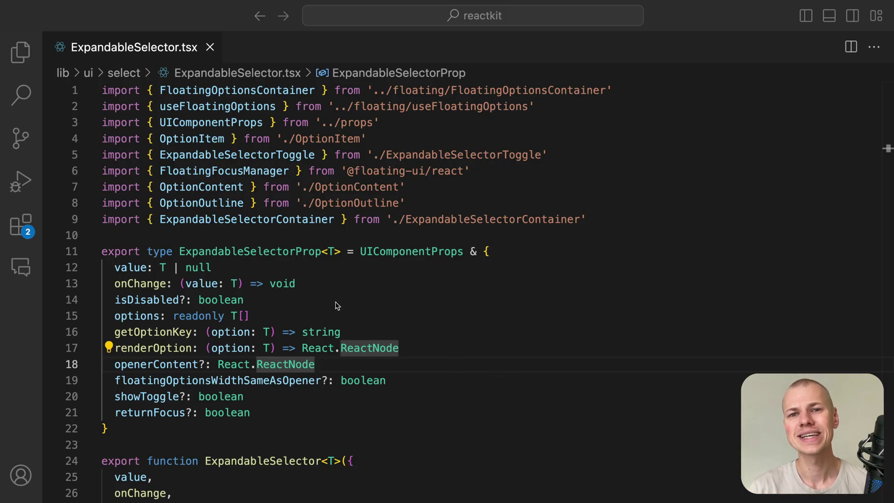
double_click(273, 462)
scroll(274, 454, "down", 2)
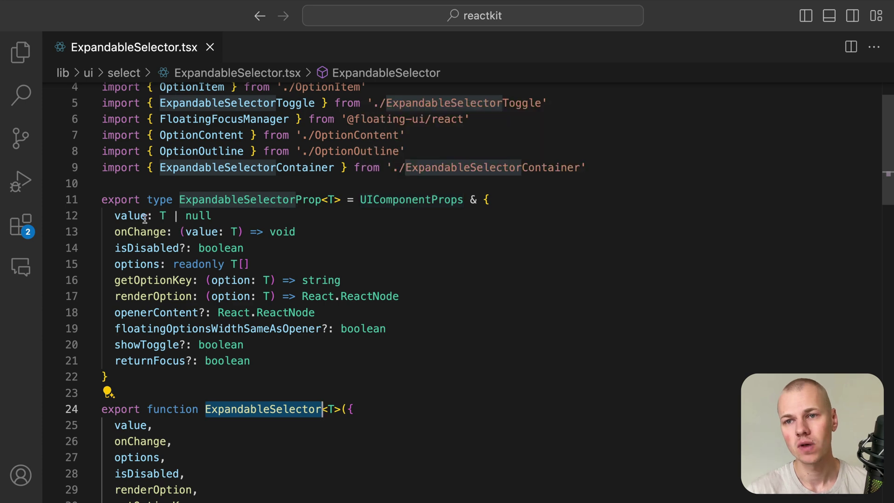
scroll(160, 280, "down", 5)
scroll(162, 297, "down", 4)
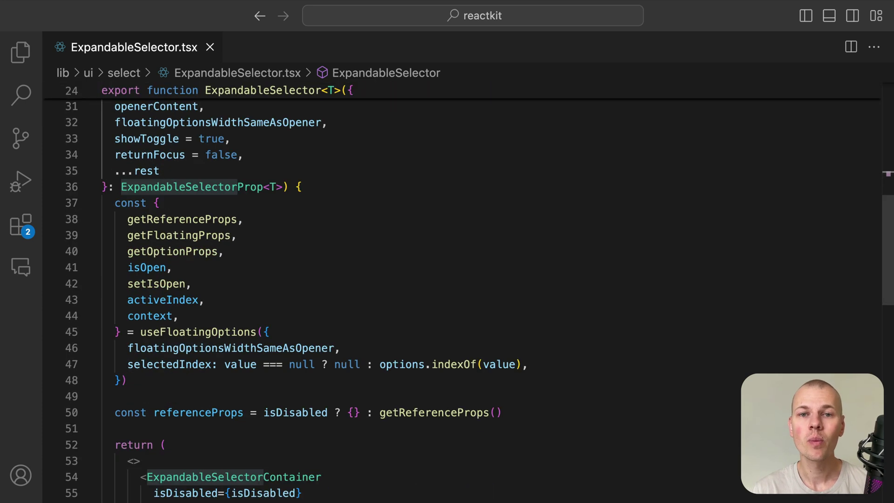
scroll(195, 448, "down", 3)
left_click(194, 439)
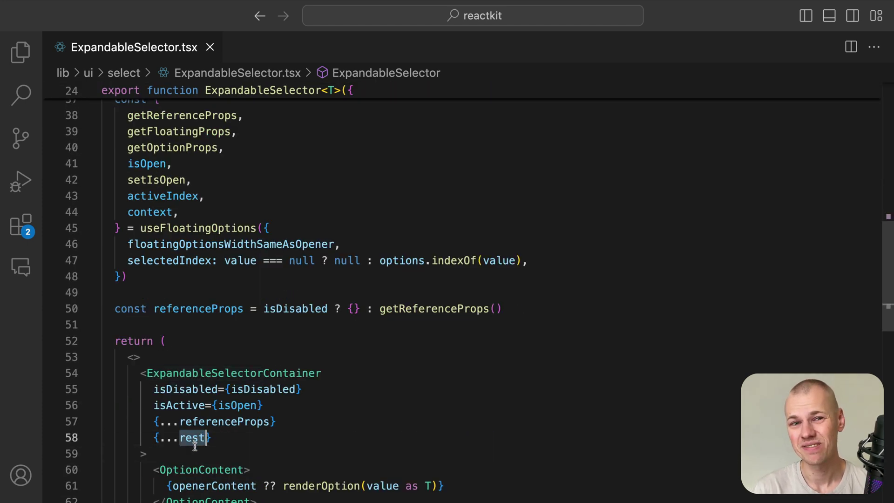
scroll(195, 445, "up", 10)
left_click(133, 137)
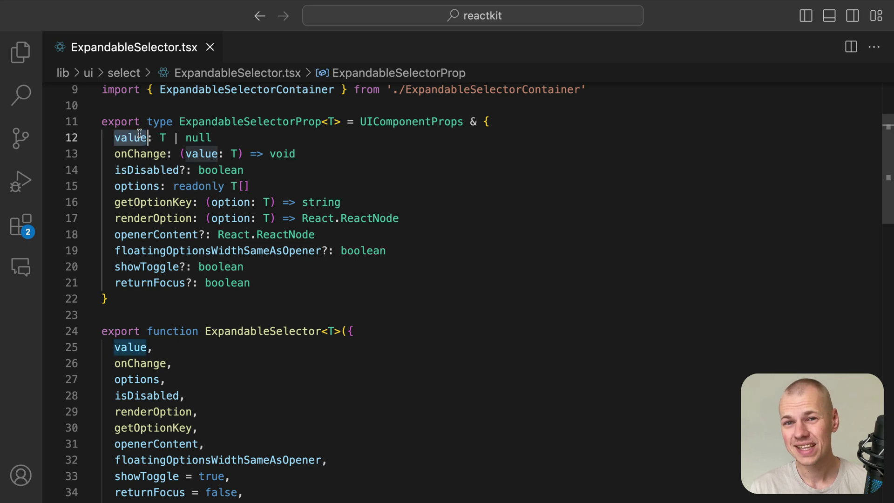
double_click(202, 138)
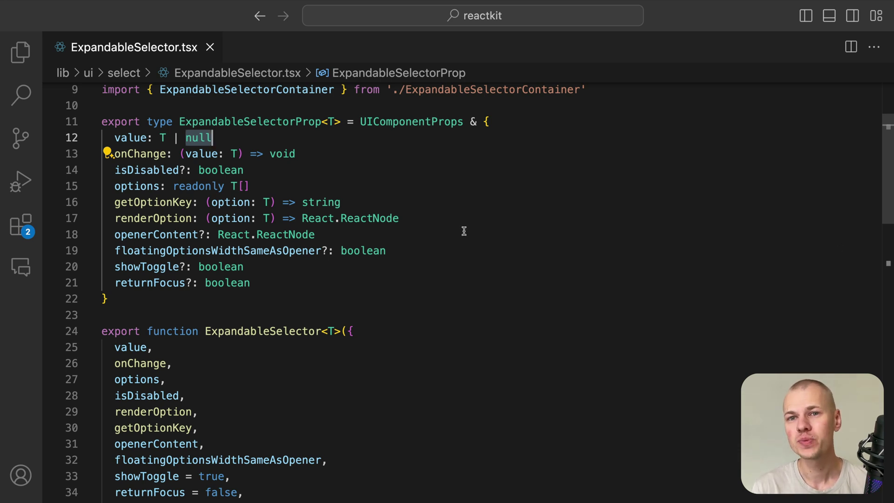
left_click(160, 154)
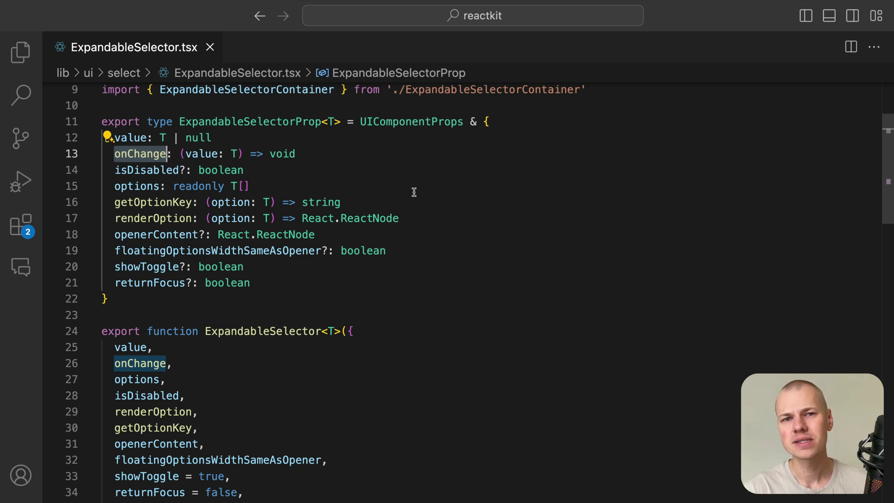
left_click(180, 169)
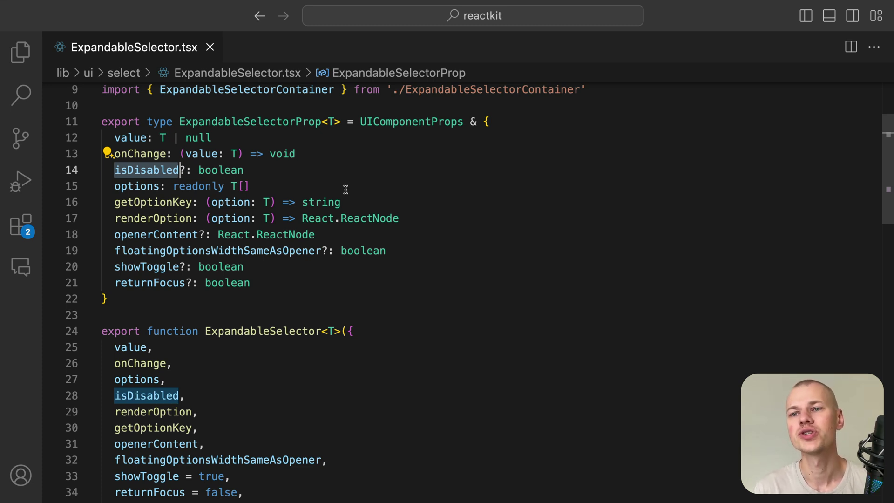
left_click(158, 186)
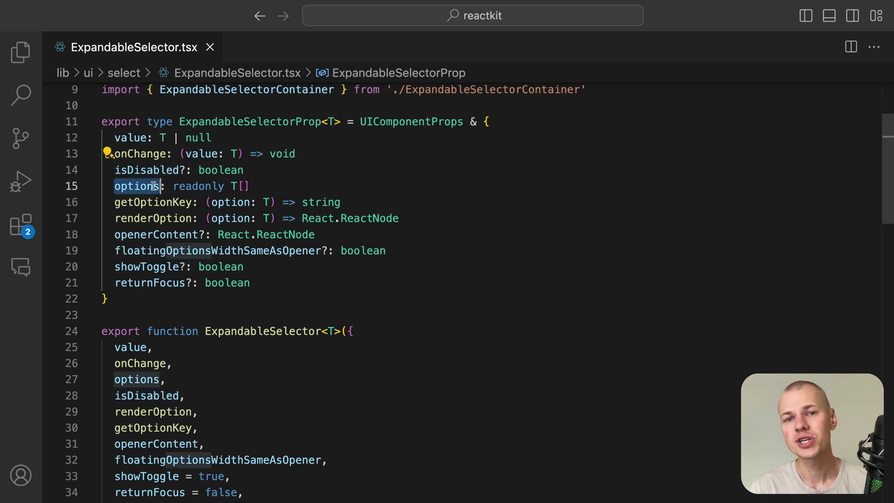
double_click(179, 202)
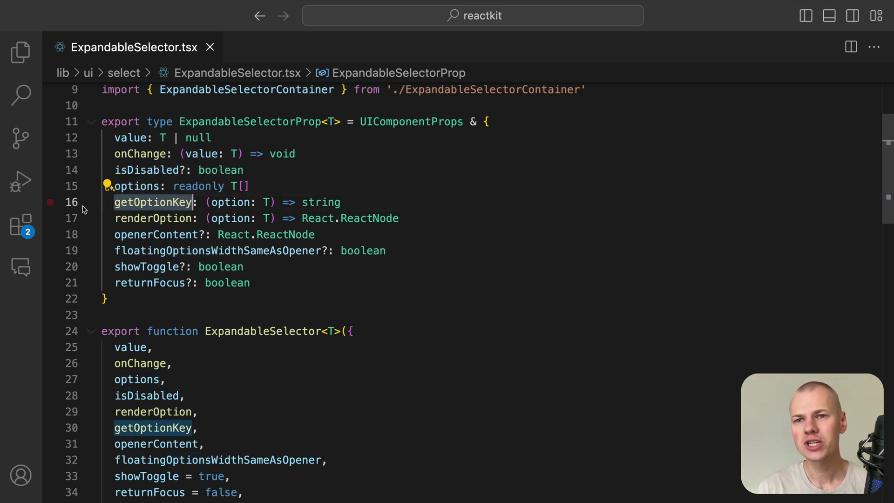
key("Down")
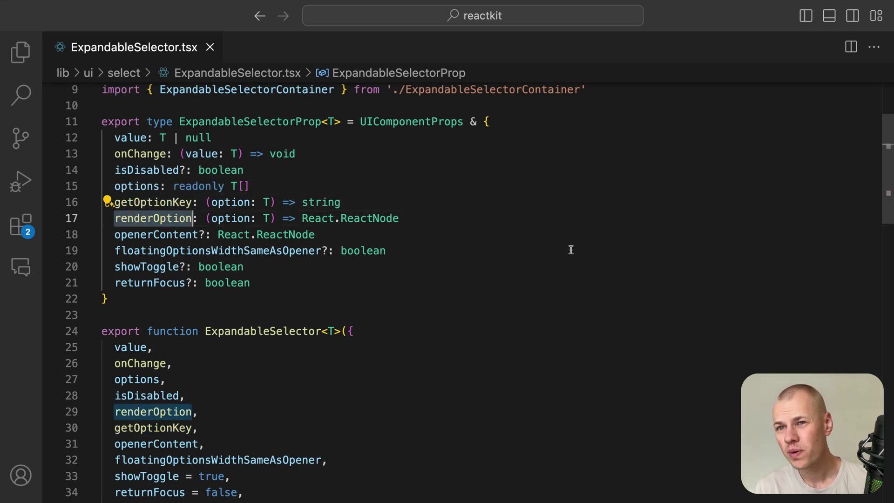
key("Down")
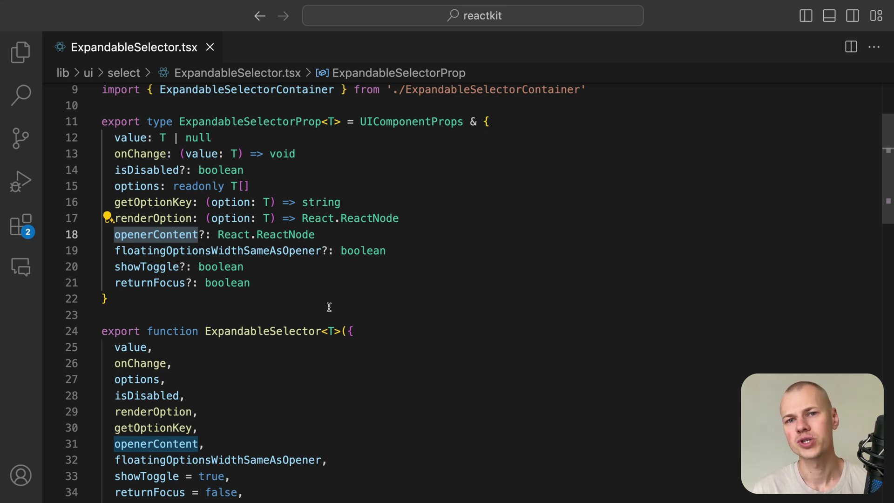
double_click(176, 222)
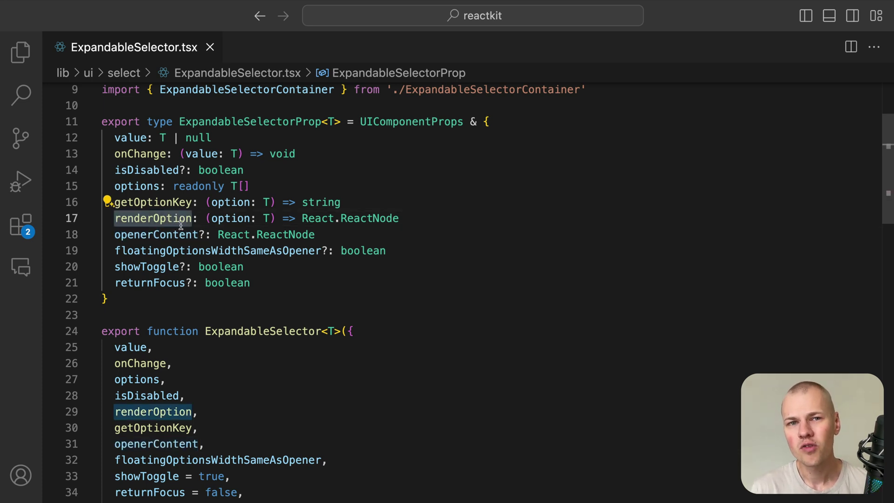
double_click(210, 251)
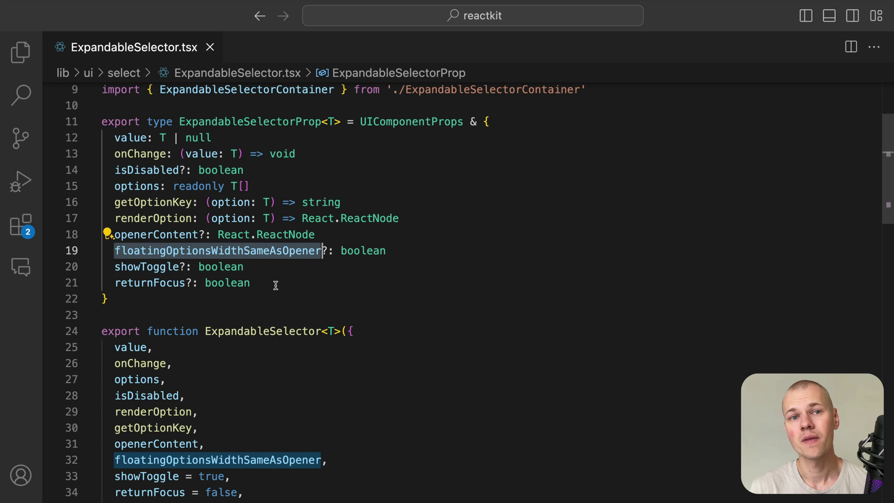
double_click(176, 270)
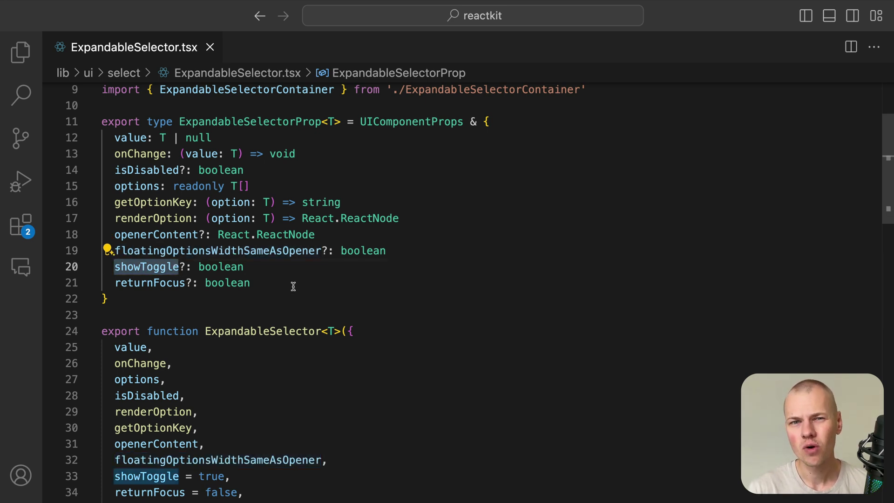
scroll(293, 287, "down", 3)
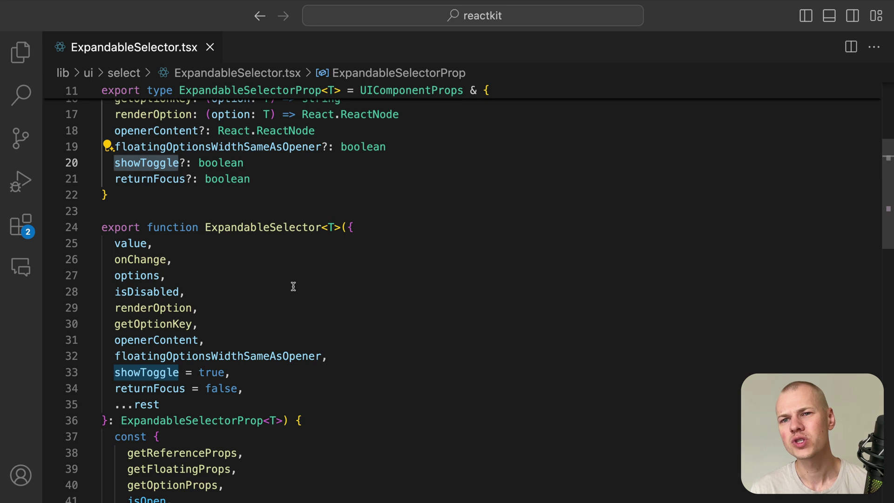
double_click(176, 180)
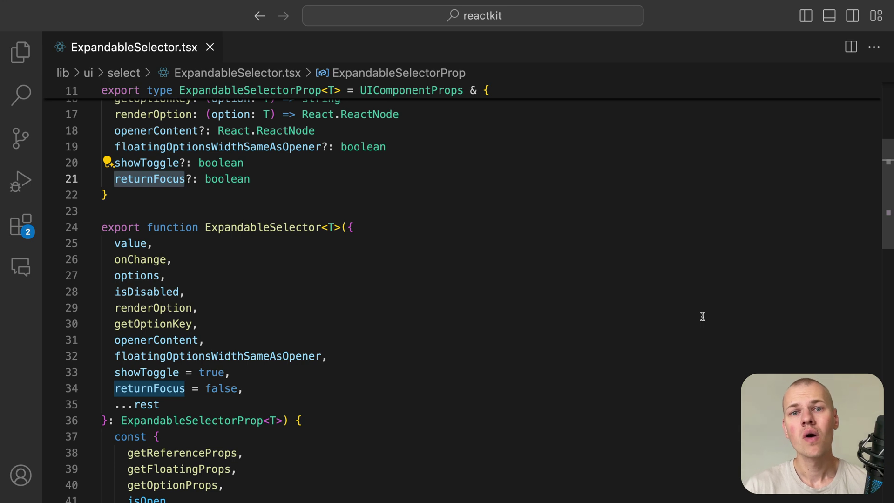
scroll(703, 316, "down", 2)
scroll(703, 317, "down", 4)
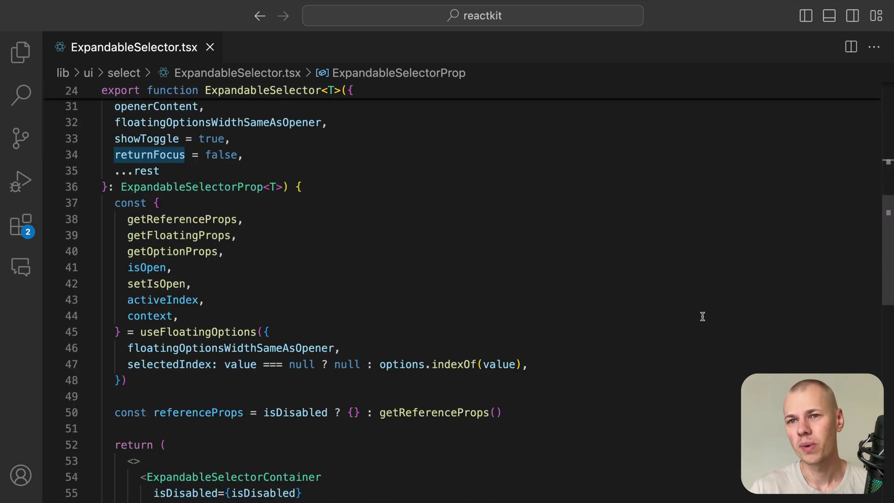
double_click(244, 279)
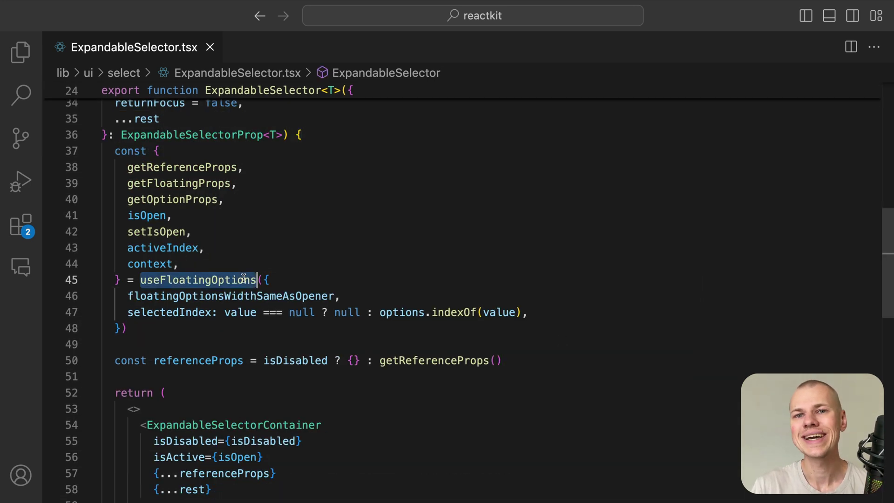
key("F12")
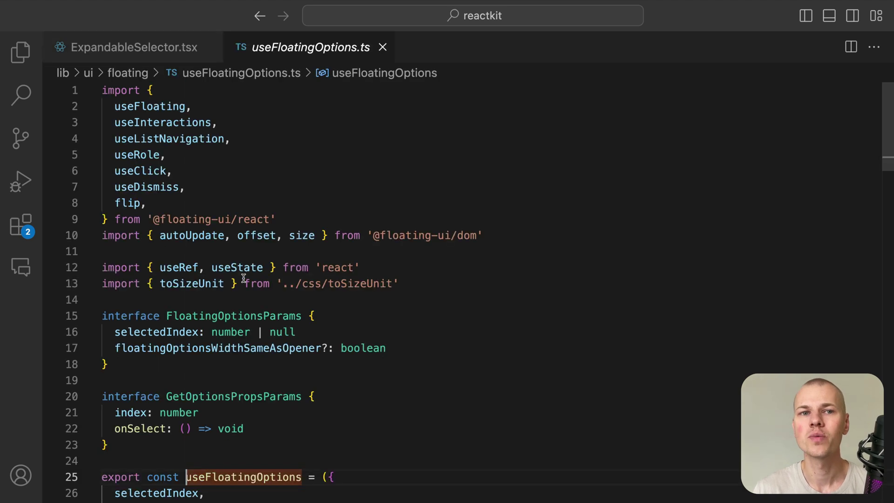
scroll(243, 279, "down", 2)
scroll(272, 277, "down", 2)
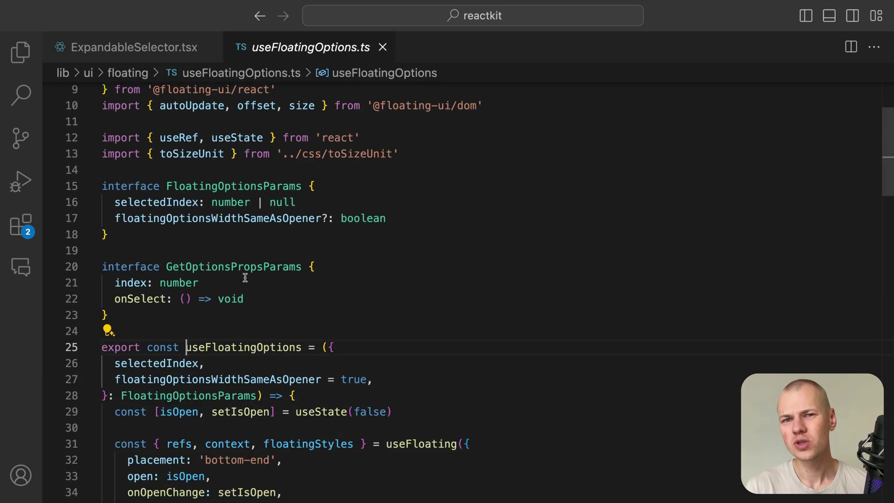
scroll(244, 277, "down", 2)
double_click(420, 393)
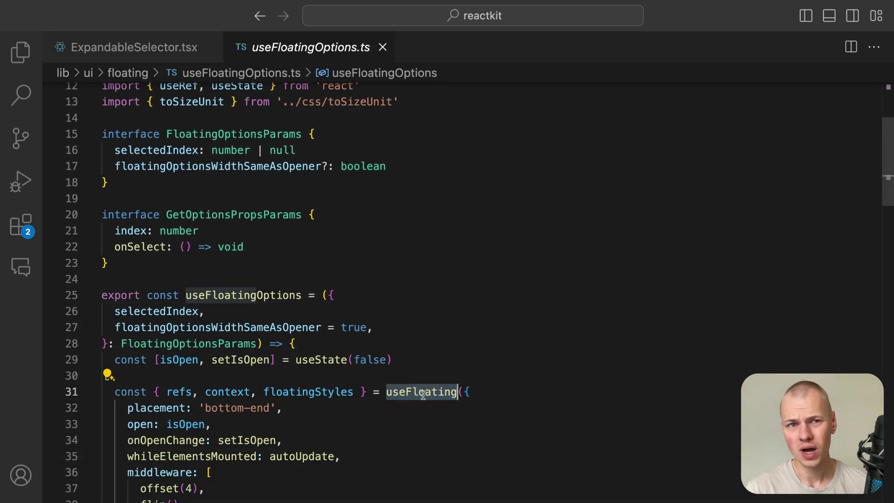
key("F12")
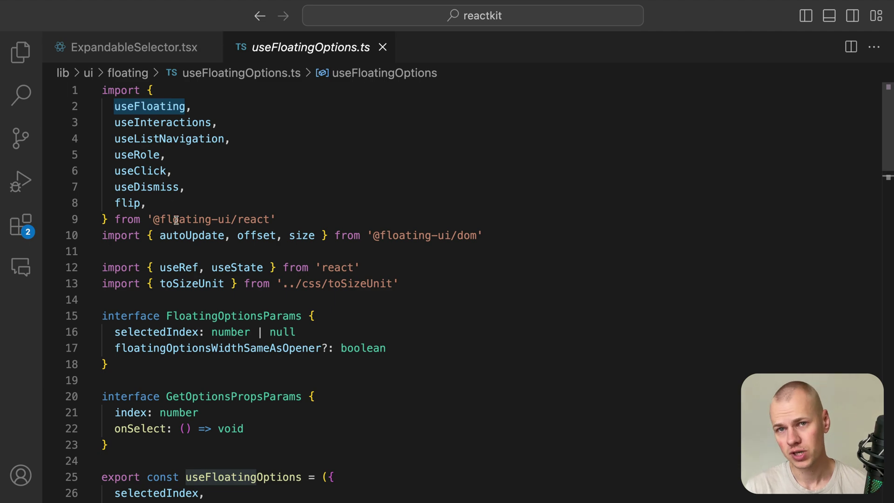
scroll(167, 175, "down", 2)
scroll(175, 210, "down", 5)
scroll(176, 217, "down", 3)
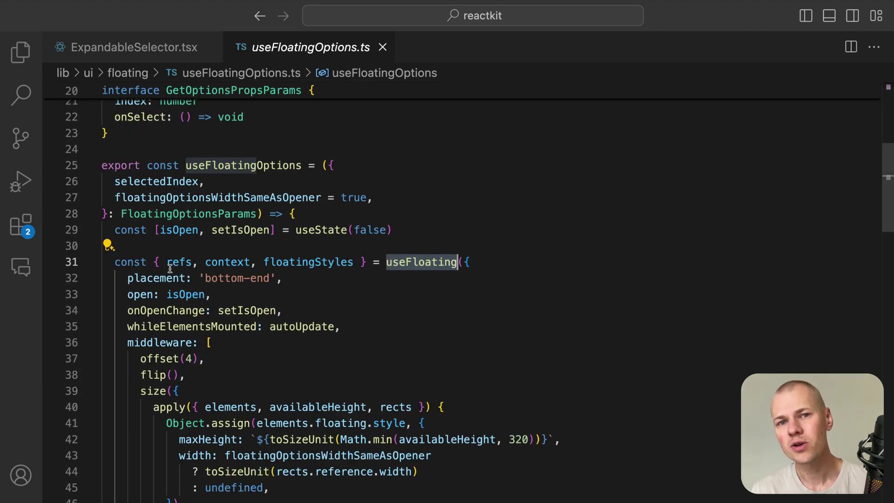
double_click(159, 279)
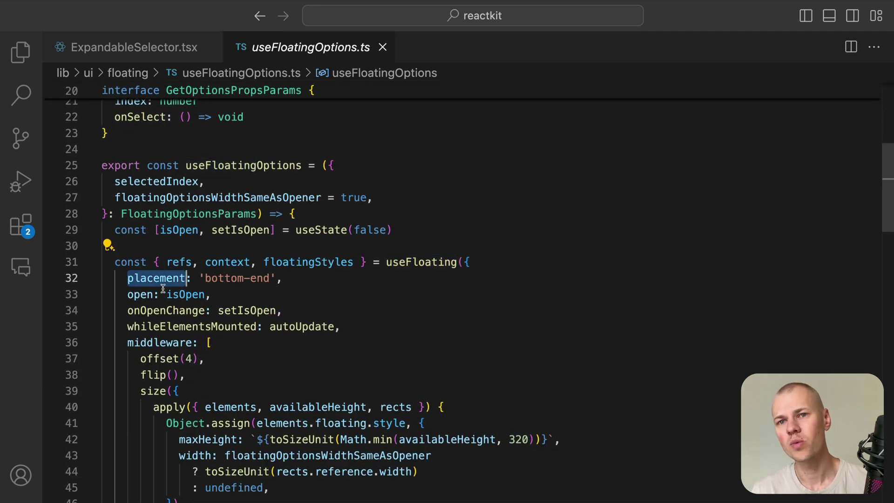
double_click(135, 296)
left_click(210, 342)
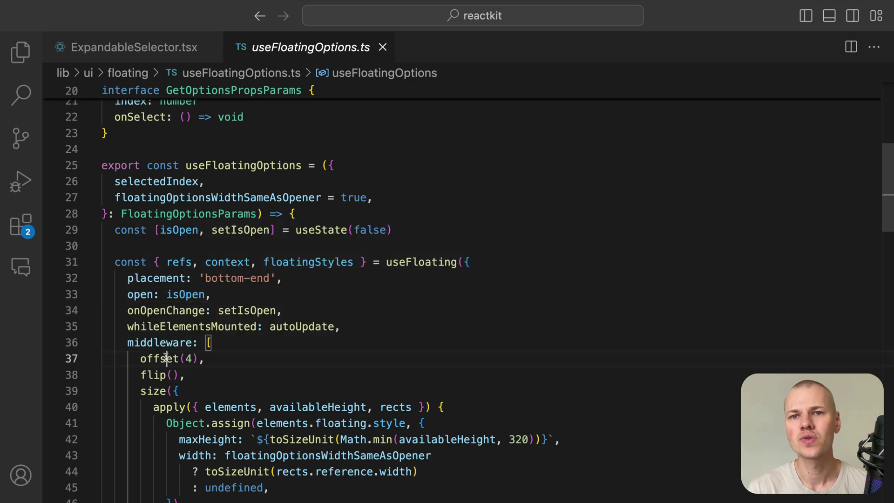
double_click(159, 359)
double_click(152, 375)
scroll(448, 328, "down", 3)
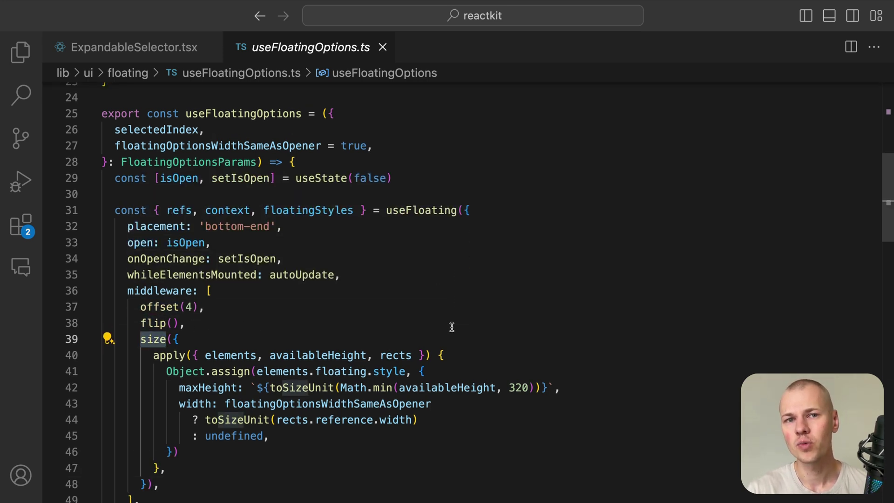
scroll(452, 327, "down", 2)
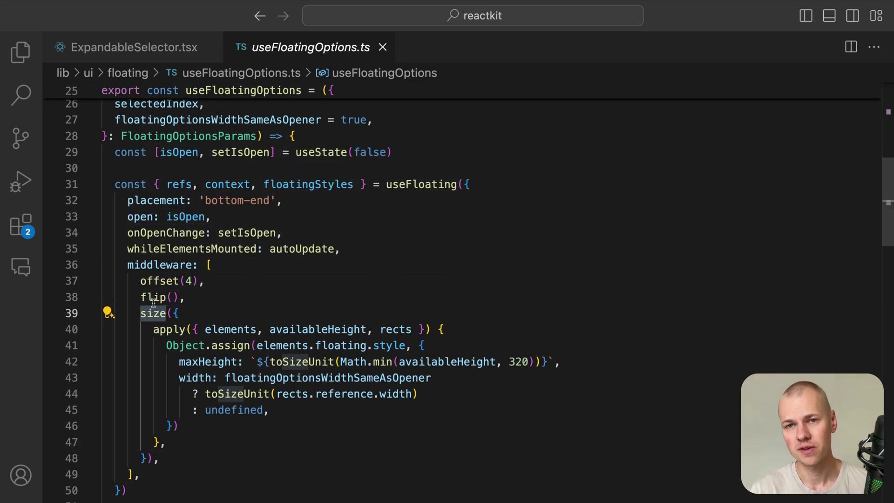
double_click(153, 299)
scroll(153, 302, "down", 2)
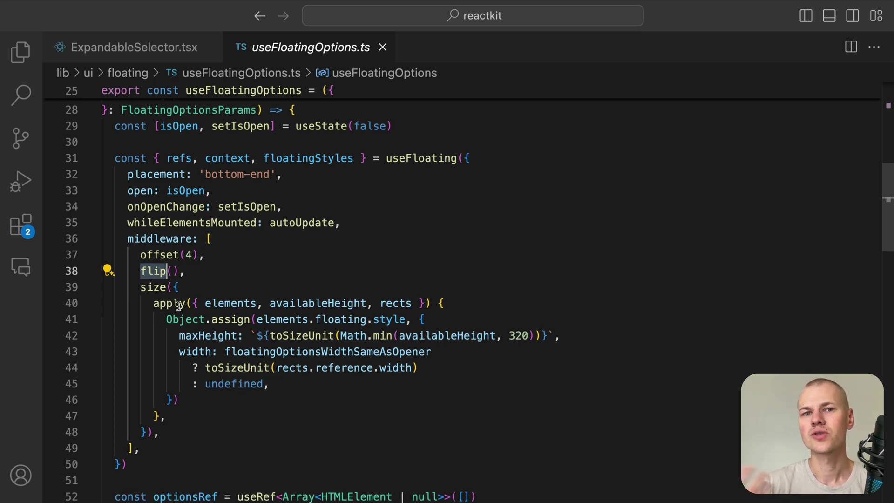
scroll(168, 304, "down", 4)
scroll(175, 316, "down", 2)
scroll(176, 316, "down", 1)
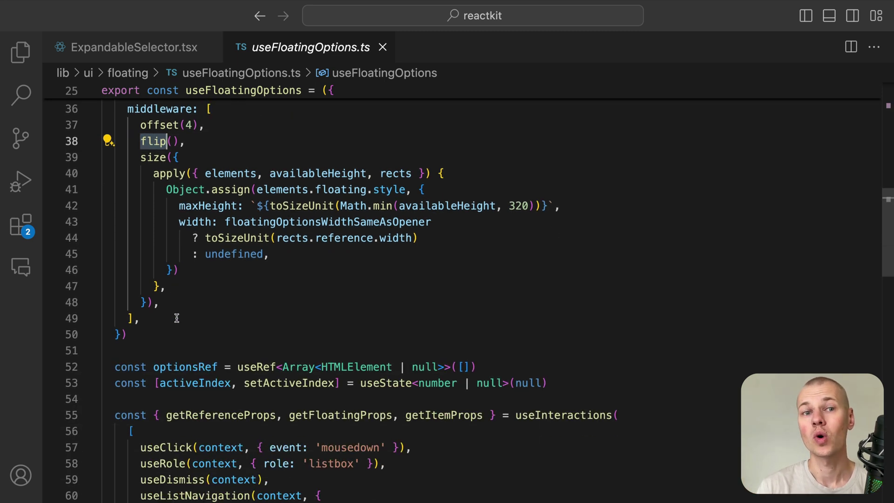
scroll(175, 314, "down", 3)
scroll(176, 315, "down", 1)
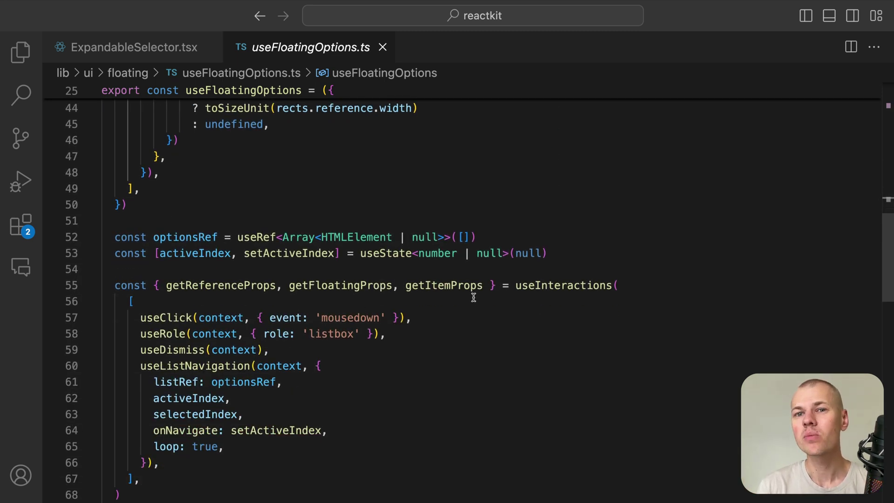
scroll(475, 297, "down", 2)
scroll(473, 296, "down", 2)
scroll(473, 295, "down", 1)
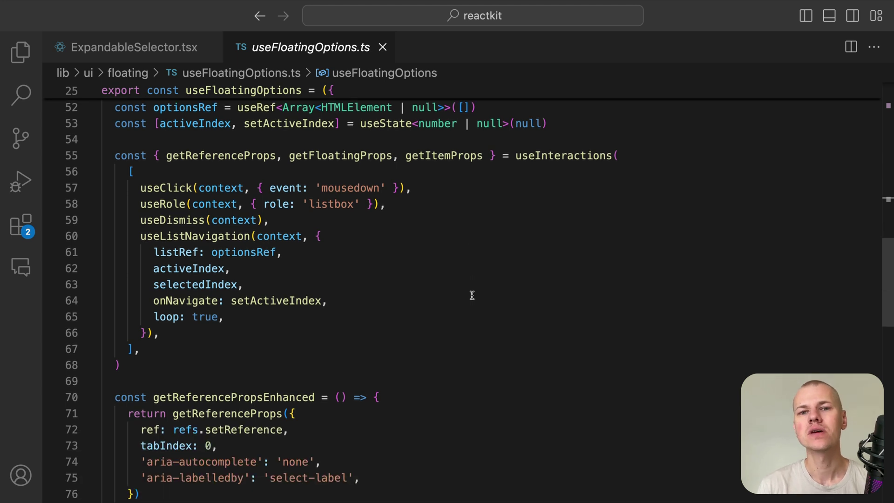
scroll(472, 295, "down", 2)
scroll(472, 295, "down", 2)
scroll(472, 295, "down", 2)
scroll(471, 296, "down", 2)
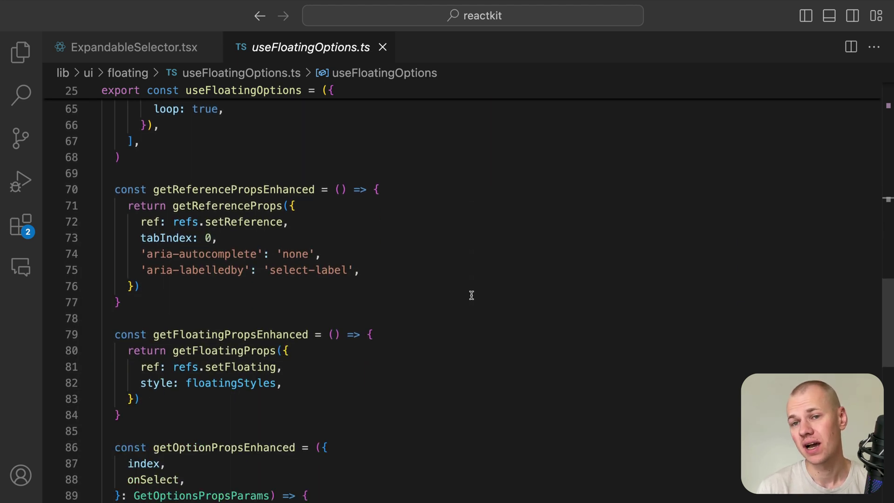
scroll(472, 295, "down", 2)
scroll(471, 295, "down", 2)
scroll(472, 295, "down", 1)
scroll(472, 295, "down", 1)
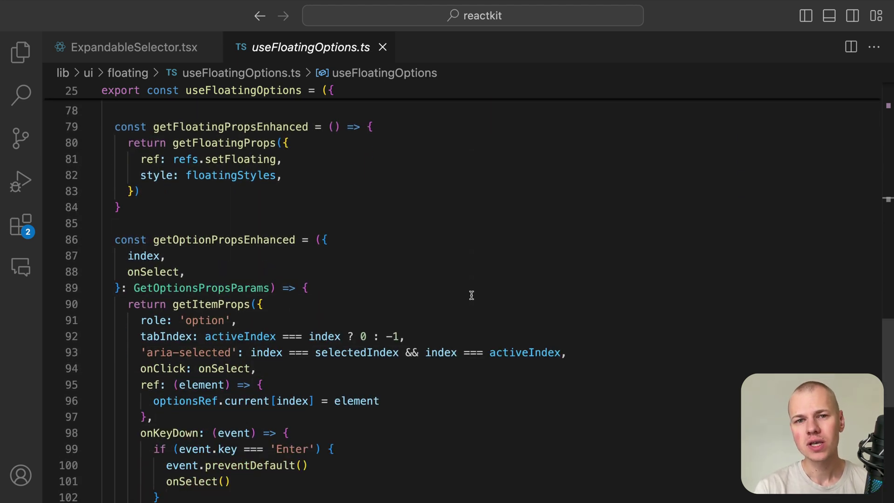
scroll(472, 295, "down", 2)
scroll(472, 295, "down", 1)
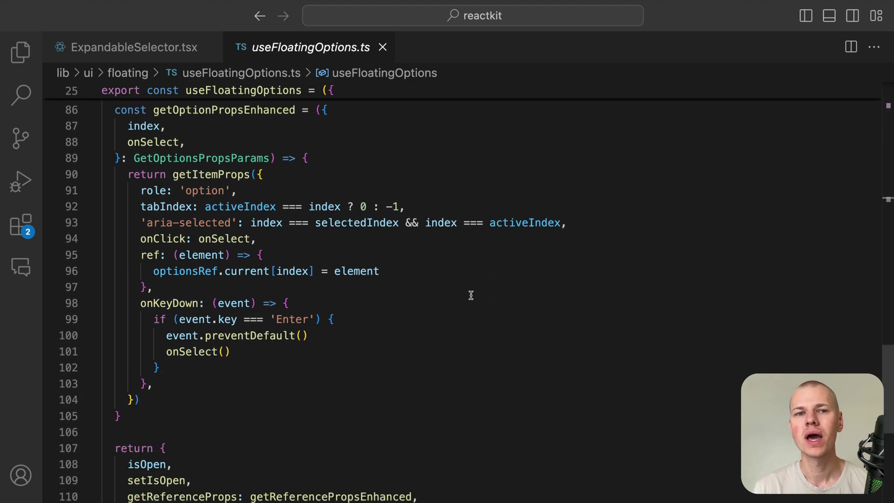
scroll(472, 295, "down", 1)
scroll(471, 295, "down", 1)
scroll(470, 295, "up", 3)
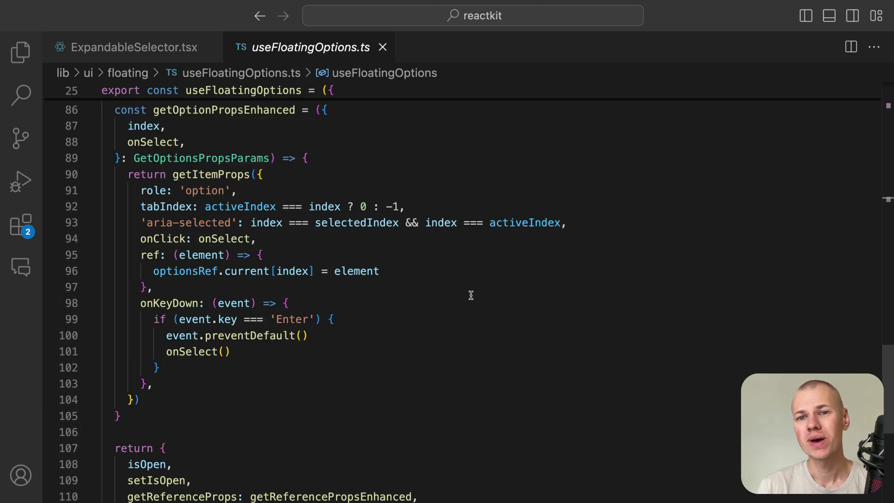
scroll(471, 295, "up", 2)
scroll(472, 295, "up", 3)
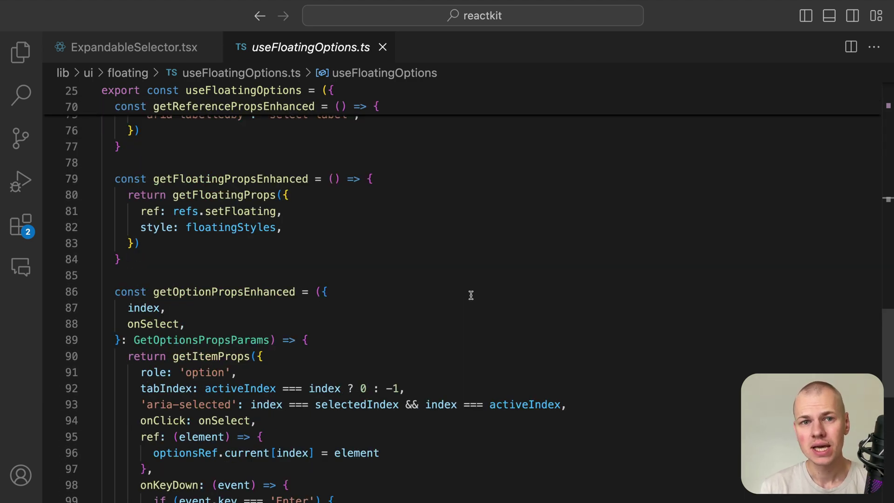
scroll(471, 295, "up", 2)
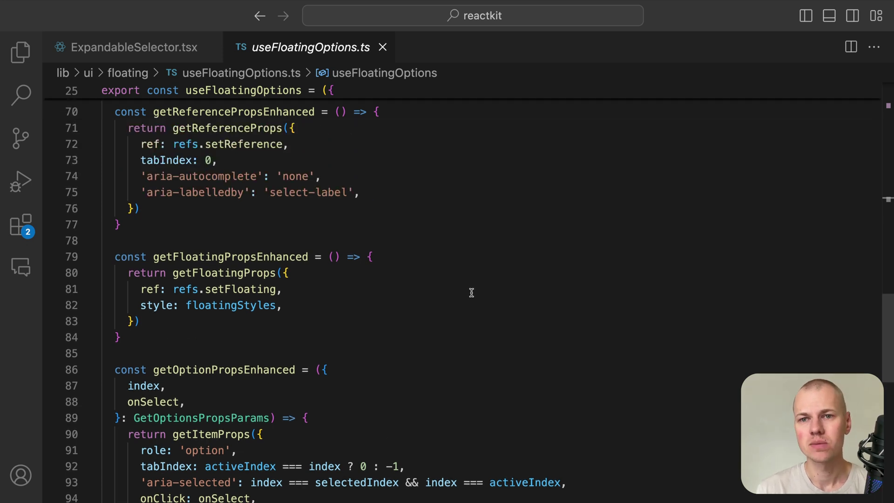
scroll(472, 292, "up", 2)
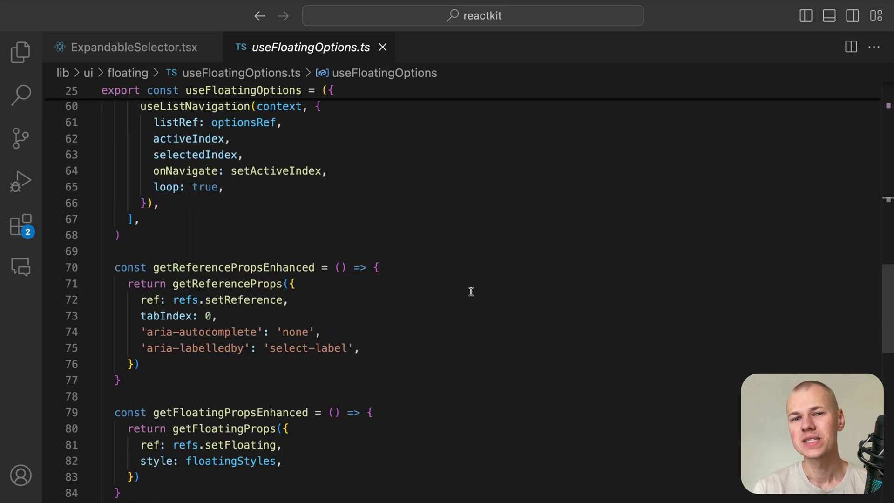
scroll(472, 291, "up", 2)
scroll(471, 292, "up", 1)
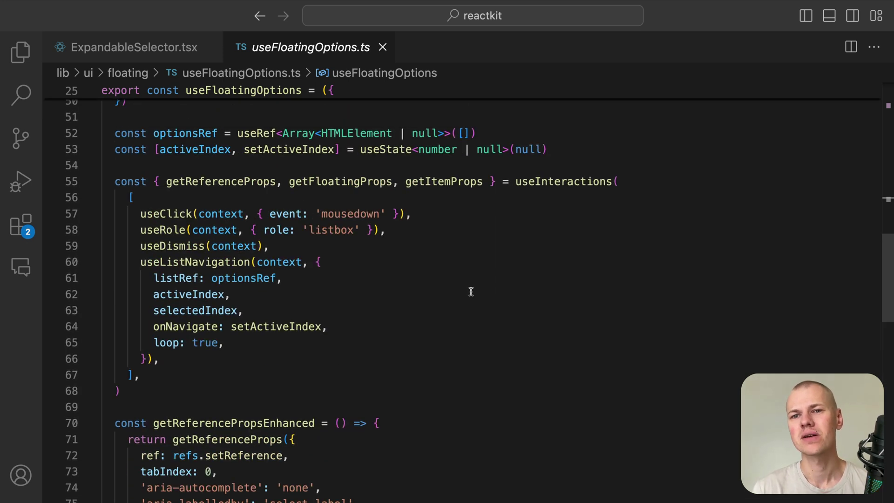
Jump from ExpandableSelector.tsx to the ExpandableSelectorContainer definition.
double_click(536, 181)
left_click(124, 52)
scroll(210, 189, "down", 2)
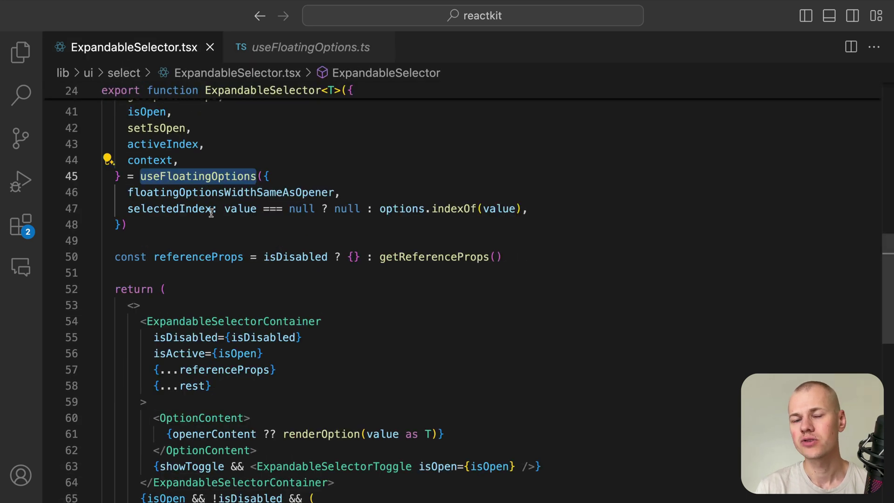
left_click(219, 321)
double_click(219, 321)
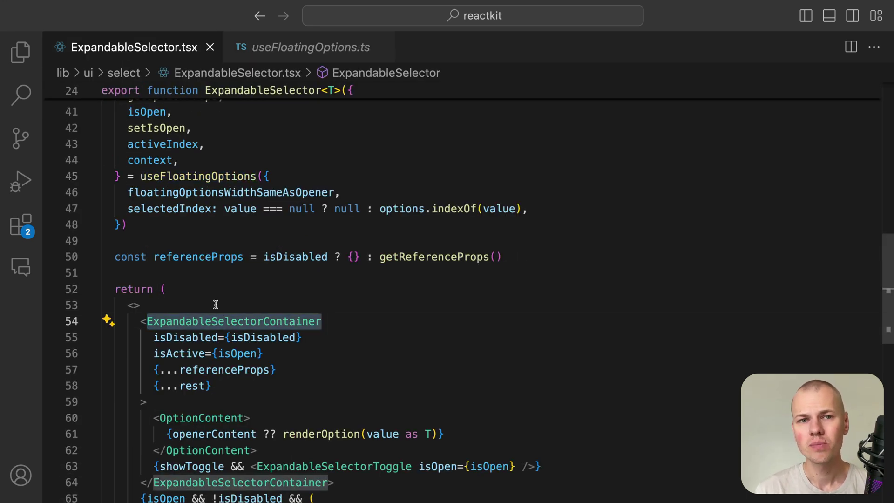
key("F12")
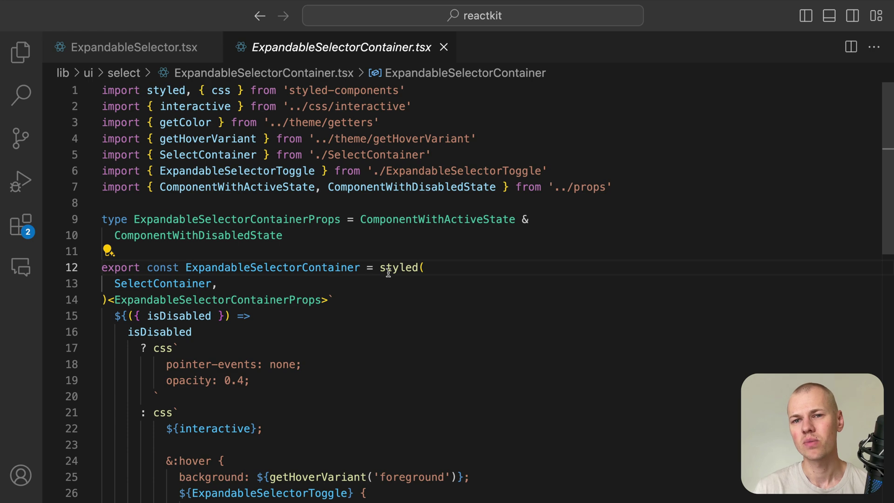
scroll(424, 293, "down", 2)
scroll(425, 294, "down", 1)
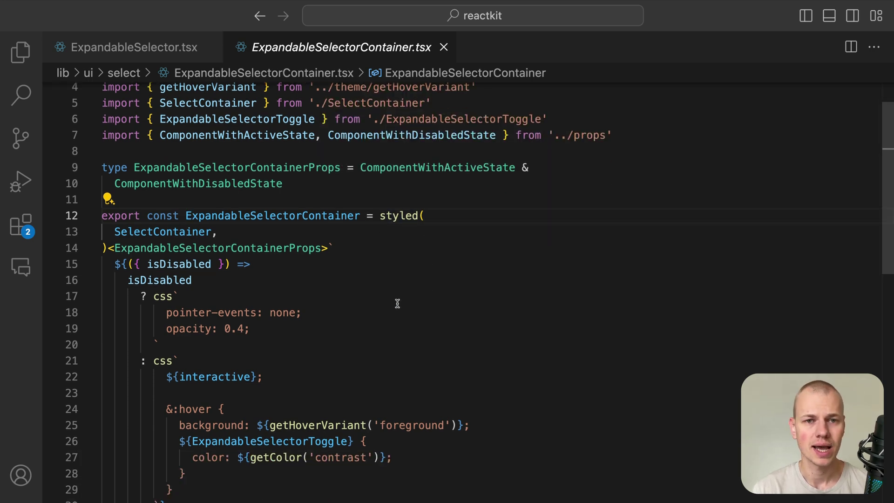
scroll(344, 298, "down", 3)
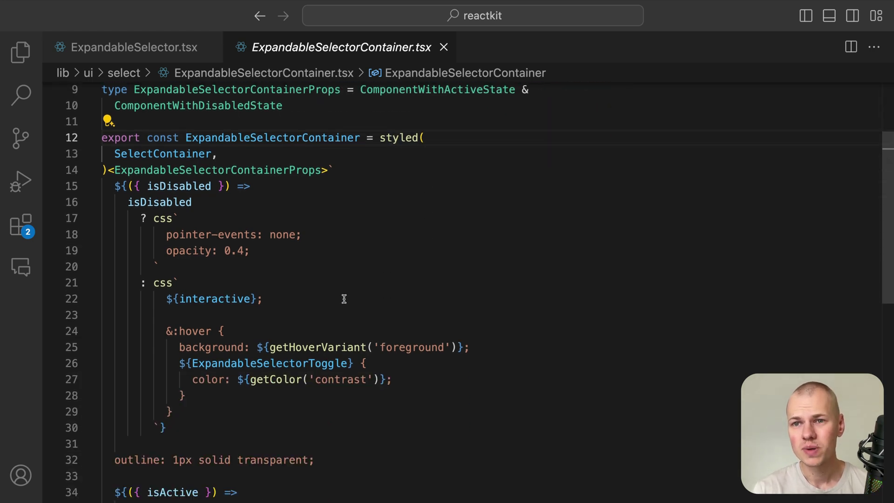
scroll(344, 298, "down", 2)
scroll(343, 298, "down", 2)
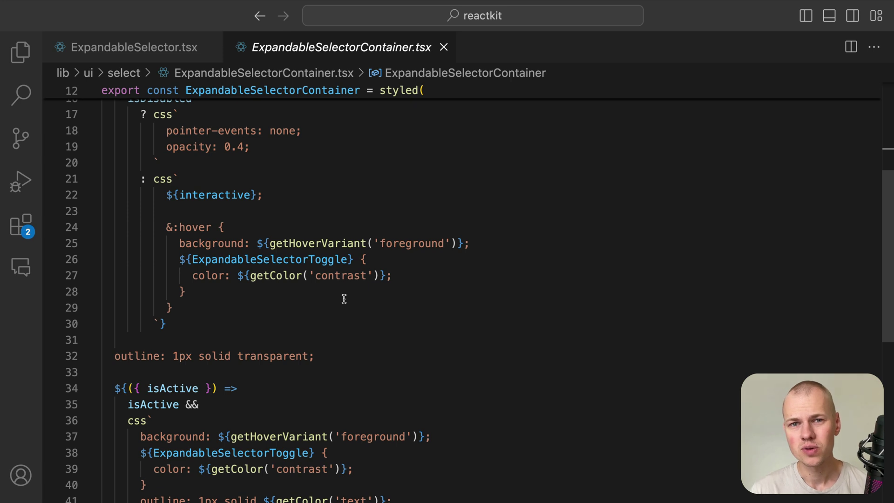
scroll(344, 298, "down", 1)
scroll(344, 299, "down", 1)
scroll(344, 299, "down", 1)
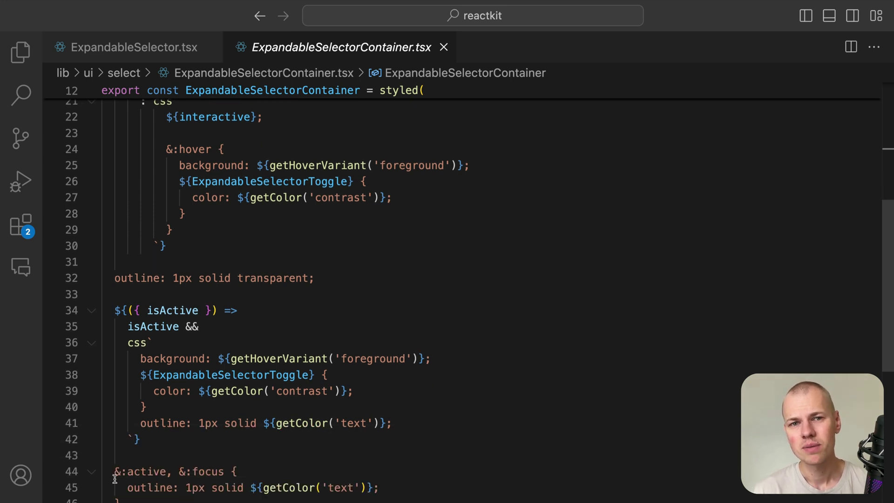
Review the container's active/focus outline rule and its isActive and isDisabled conditions.
left_click_drag(115, 480, 225, 472)
left_click(372, 451)
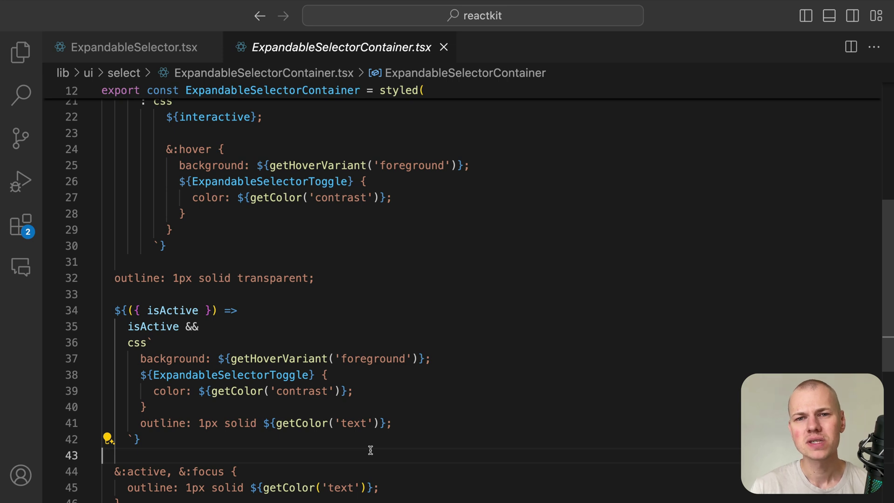
left_click(297, 423)
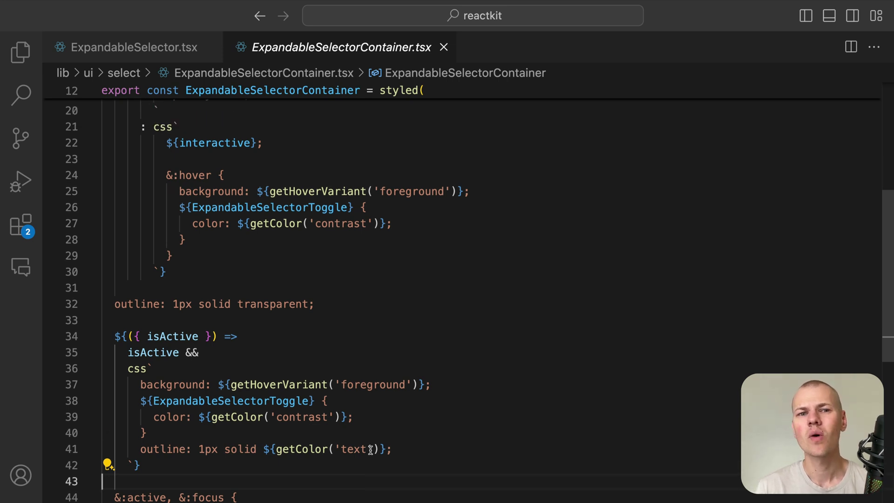
double_click(153, 327)
scroll(208, 373, "up", 3)
scroll(208, 372, "up", 1)
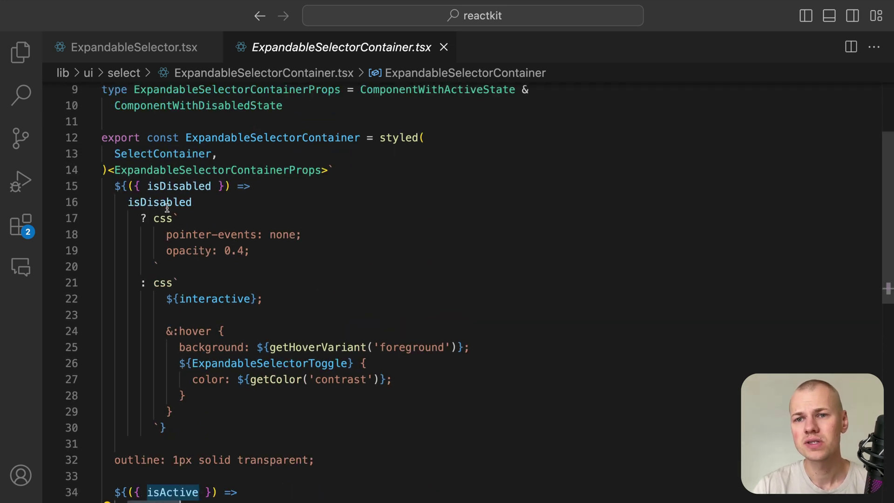
double_click(166, 186)
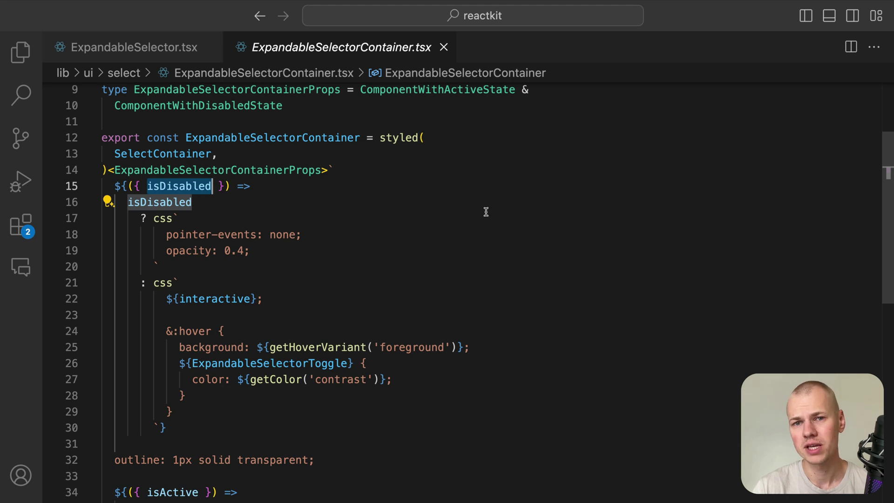
mouse_move(126, 46)
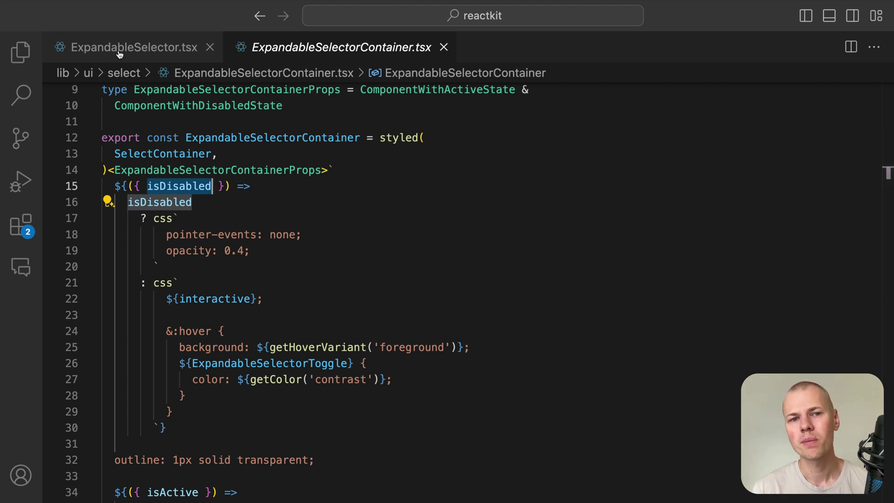
Inspect the ComponentWithActiveState type, then go back to ExpandableSelectorContainer.tsx.
left_click(434, 90, "super")
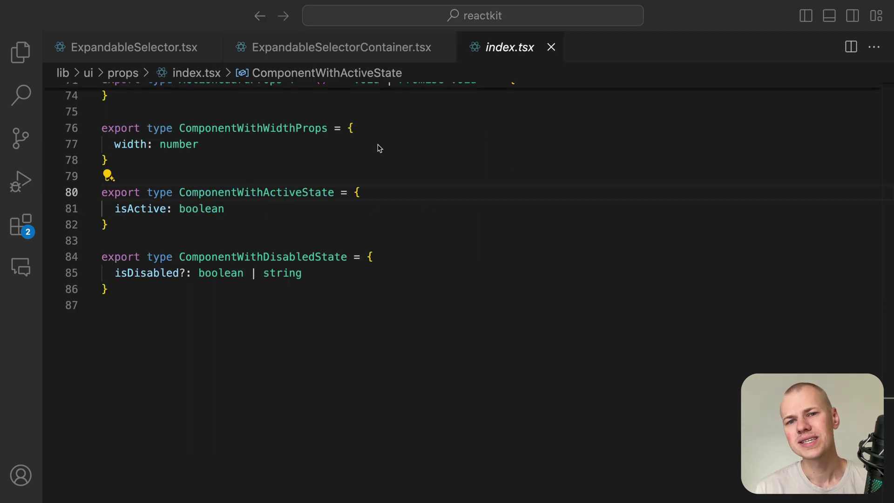
double_click(267, 192)
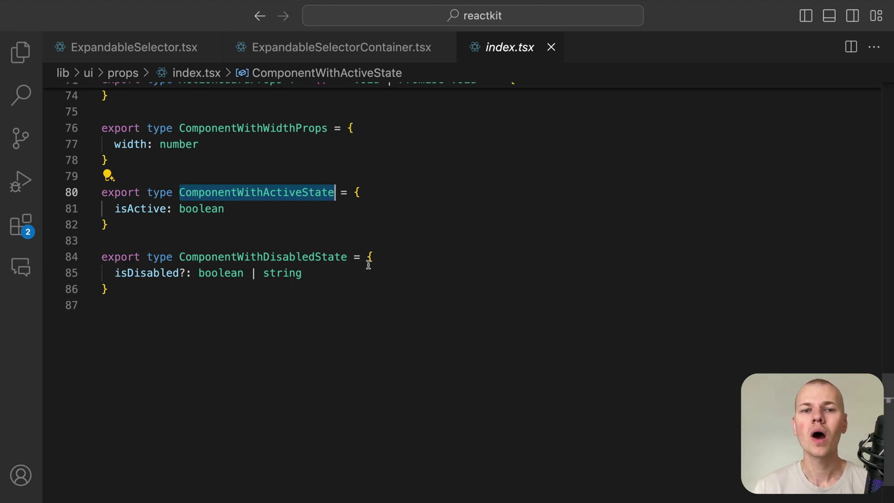
left_click(353, 47)
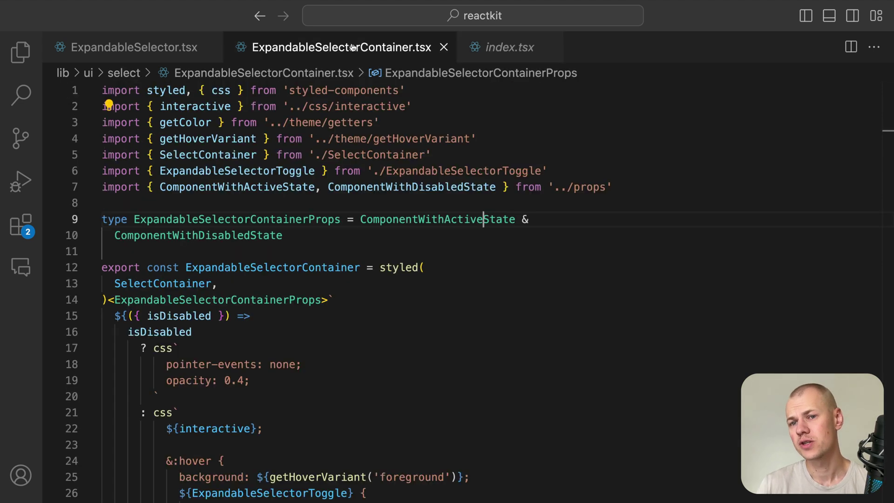
Go back to ExpandableSelector.tsx and open the OptionContent definition.
key("ctrl+minus")
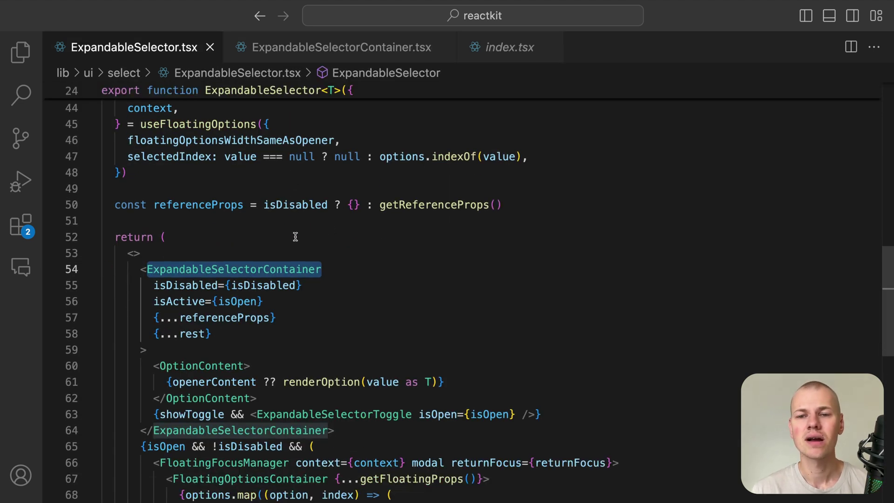
left_click(233, 366)
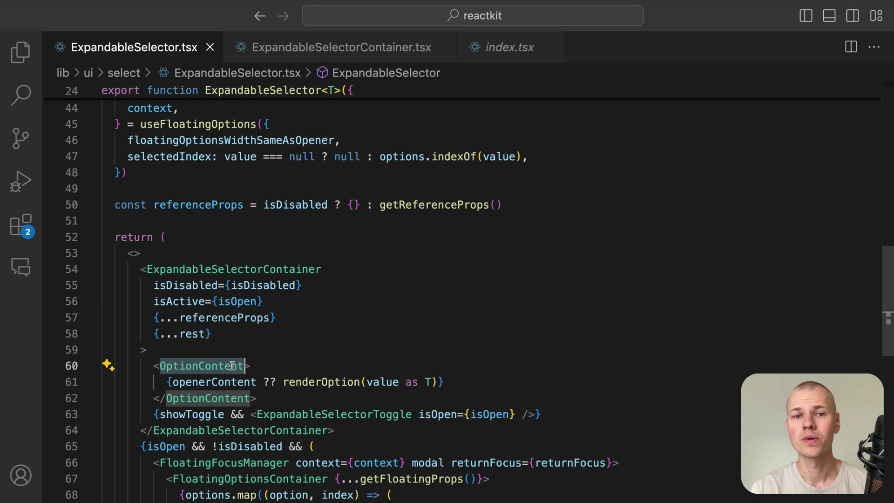
key("F12")
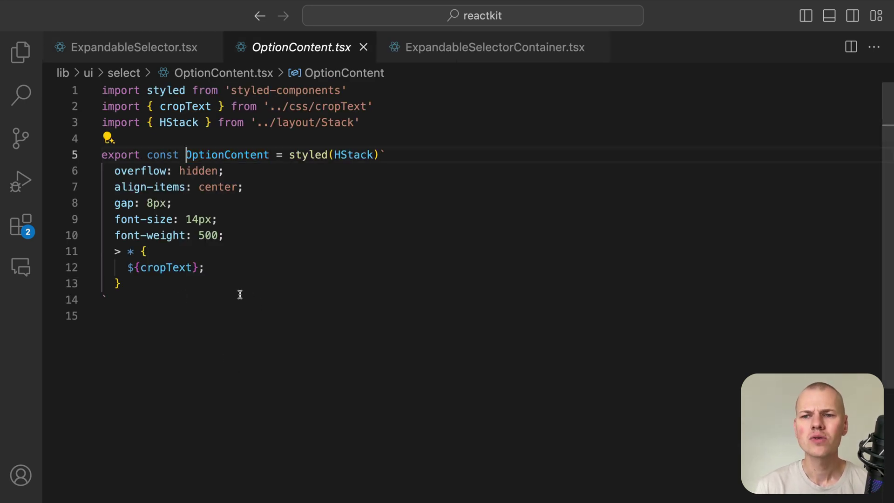
Inspect cropText's three text-cropping declarations, then return to ExpandableSelector.tsx.
left_click(170, 269)
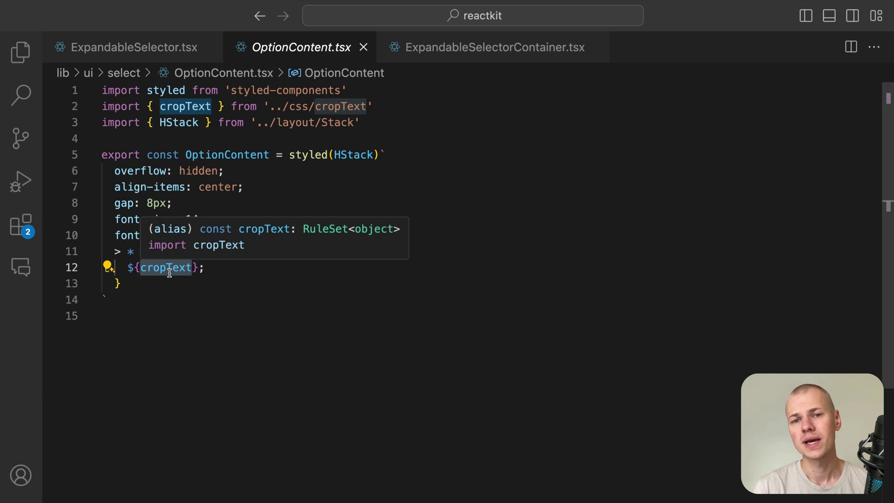
key("F12")
left_click(286, 171)
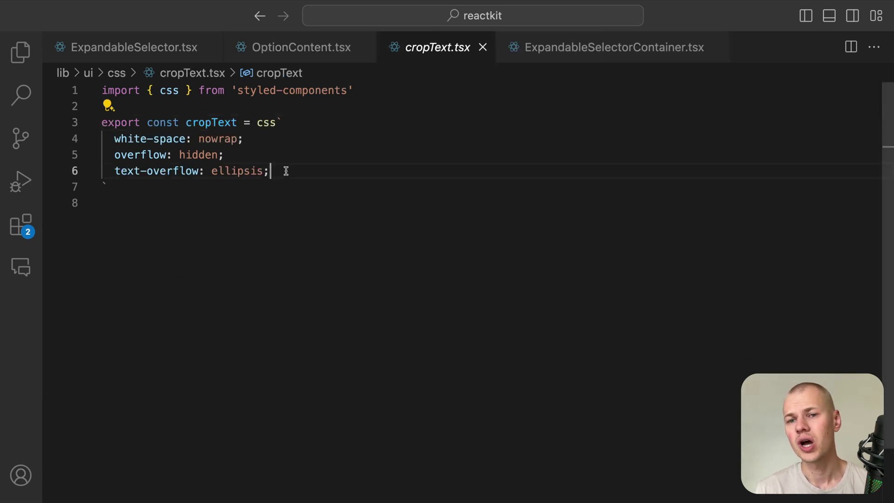
left_click_drag(286, 171, 21, 139)
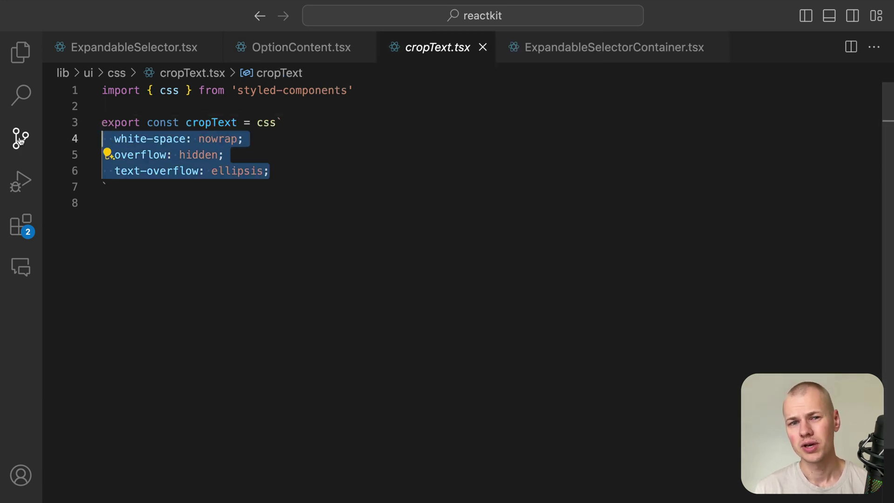
left_click(280, 52)
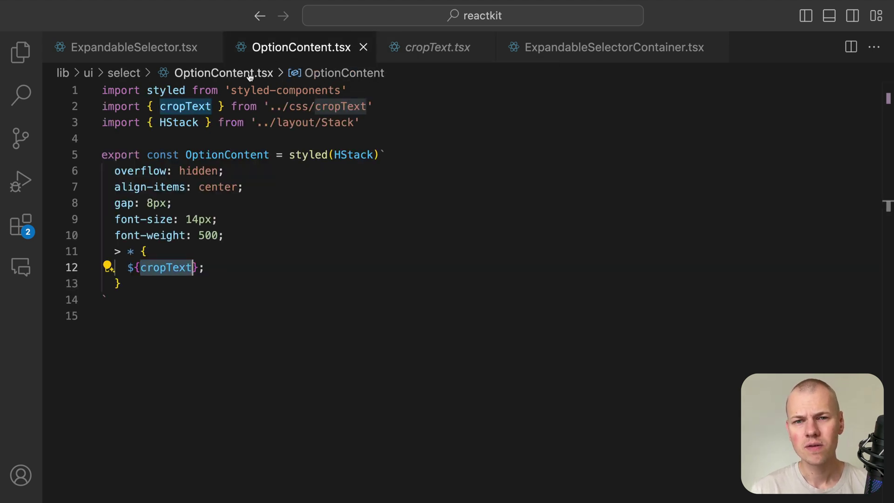
left_click(163, 55)
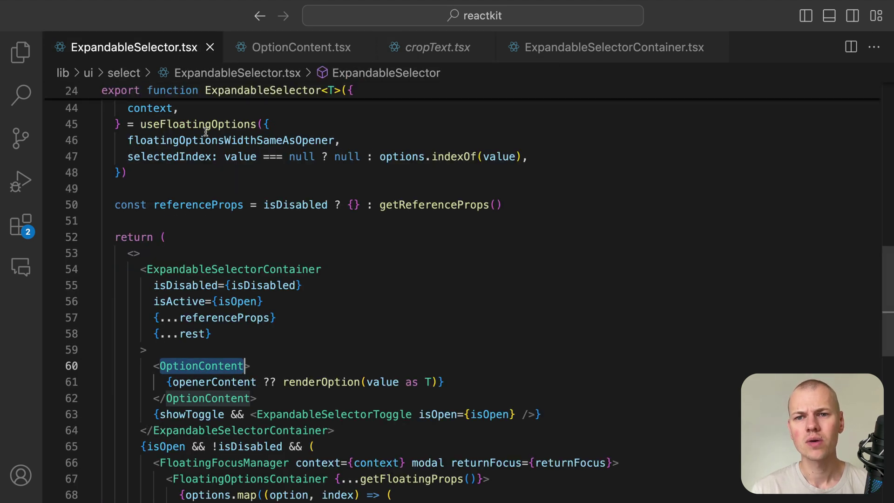
Open ExpandableSelectorToggle's definition, then the CollapsableStateIndicator it wraps.
double_click(310, 418)
key("F12")
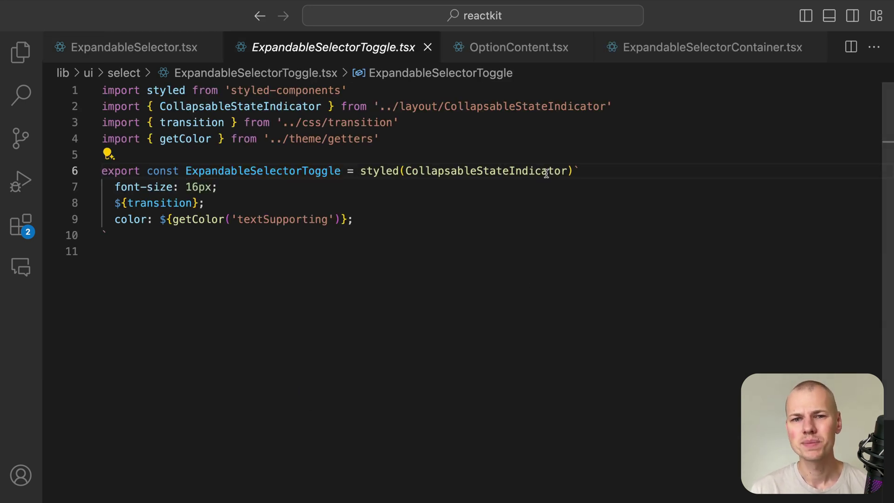
left_click(570, 171)
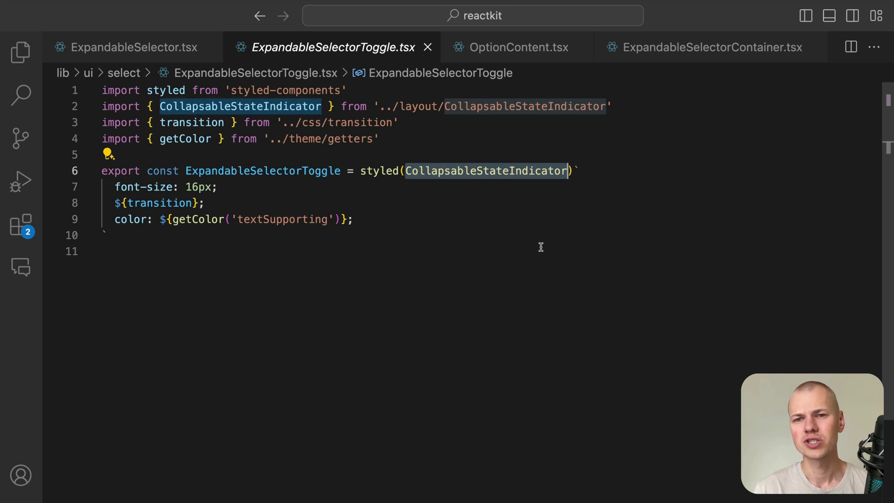
key("F12")
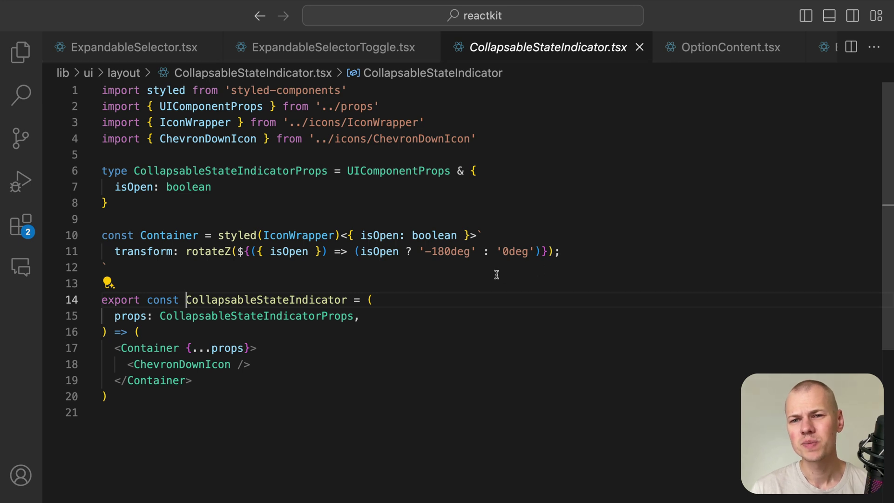
Inspect the Container, IconWrapper rotateZ transform and ChevronDownIcon, then return to ExpandableSelector.tsx.
left_click(144, 350)
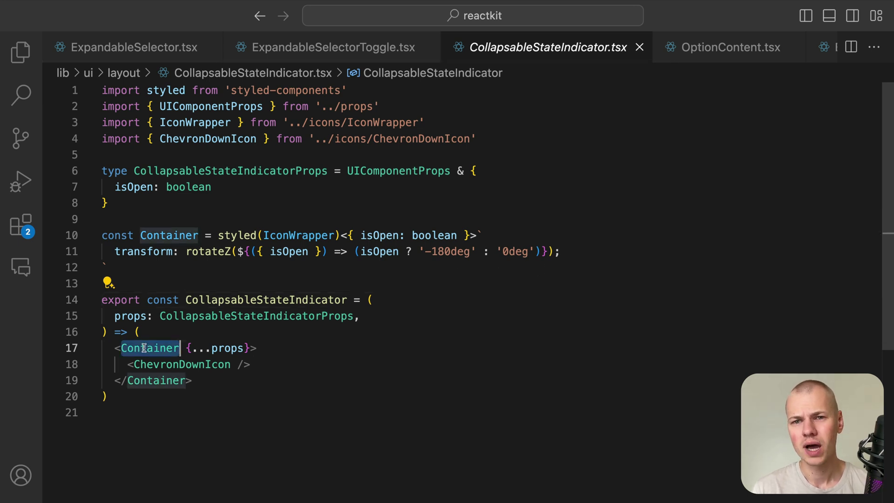
double_click(301, 238)
left_click(190, 252)
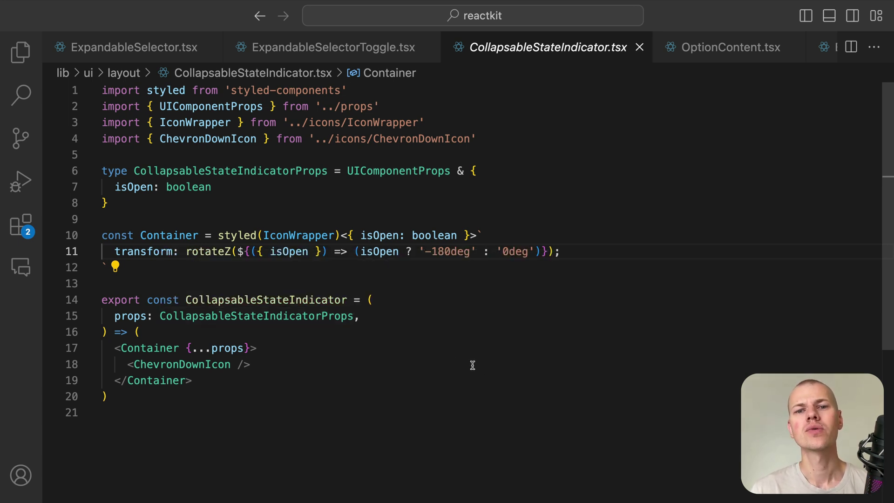
left_click(184, 365)
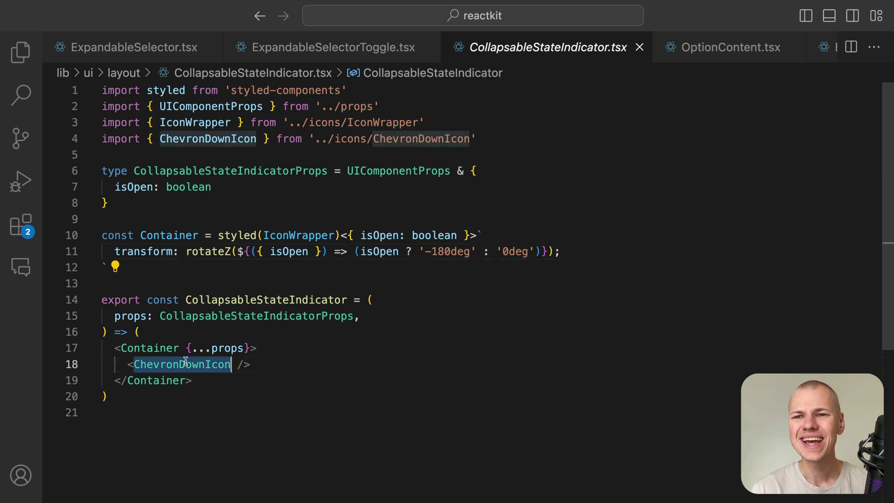
double_click(196, 252)
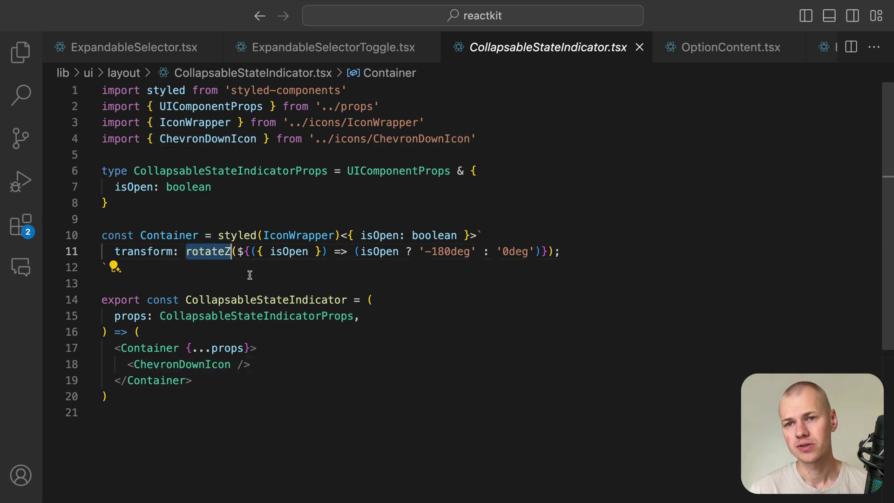
left_click(161, 49)
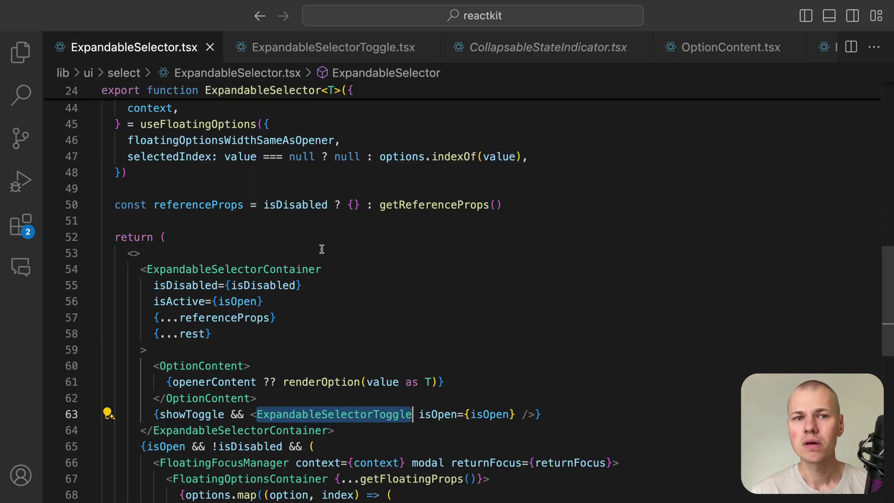
scroll(321, 250, "down", 3)
scroll(321, 250, "down", 2)
scroll(322, 250, "down", 1)
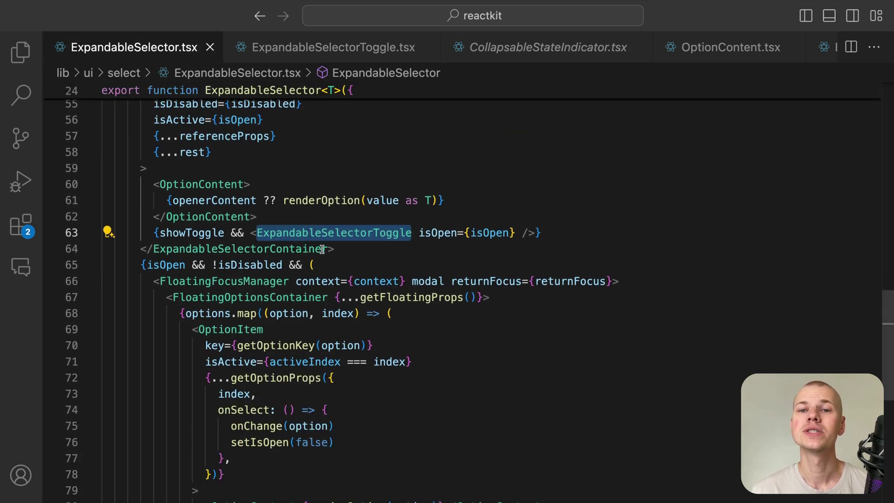
Look at the FloatingOptionsContainer definition and navigate back to ExpandableSelector.
left_click(315, 298)
left_click(315, 297, "super")
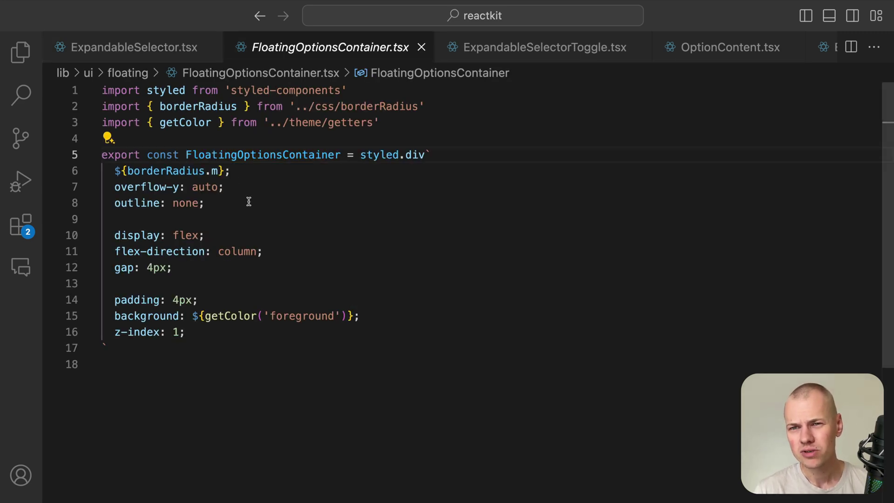
key("ctrl+minus")
Highlight the modal and returnFocus focus-manager props on line 66.
left_click(326, 280)
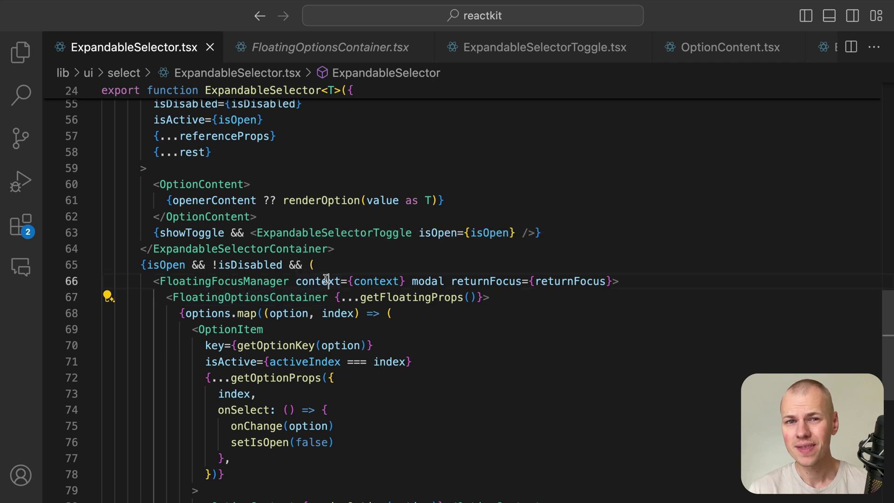
double_click(428, 281)
left_click_drag(452, 281, 612, 282)
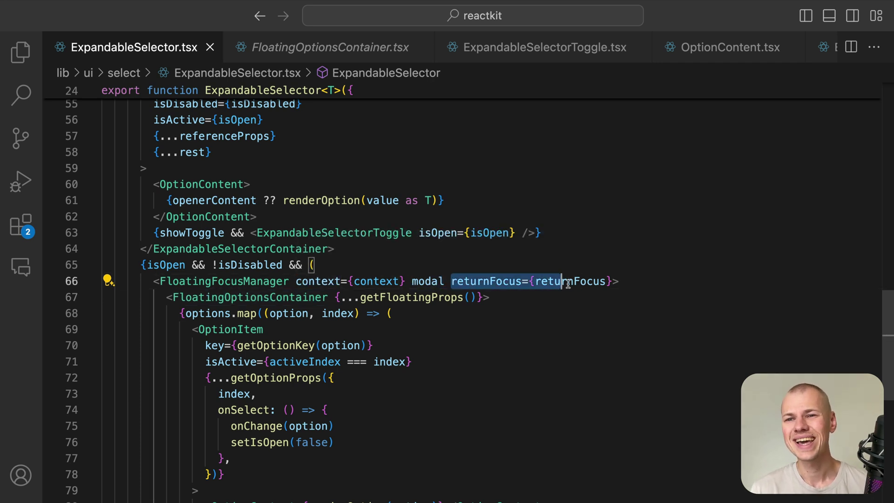
left_click(602, 323)
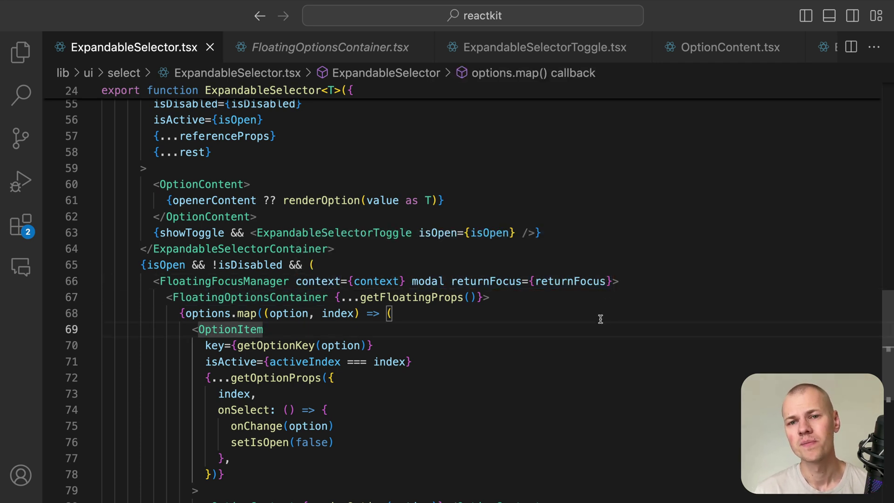
scroll(600, 320, "down", 3)
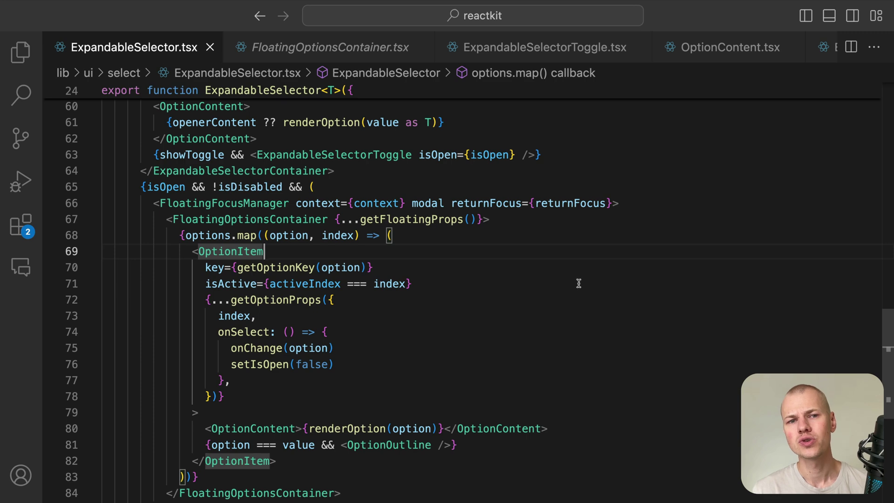
Review OptionItem's isActive background and color styles.
left_click(234, 256, "super")
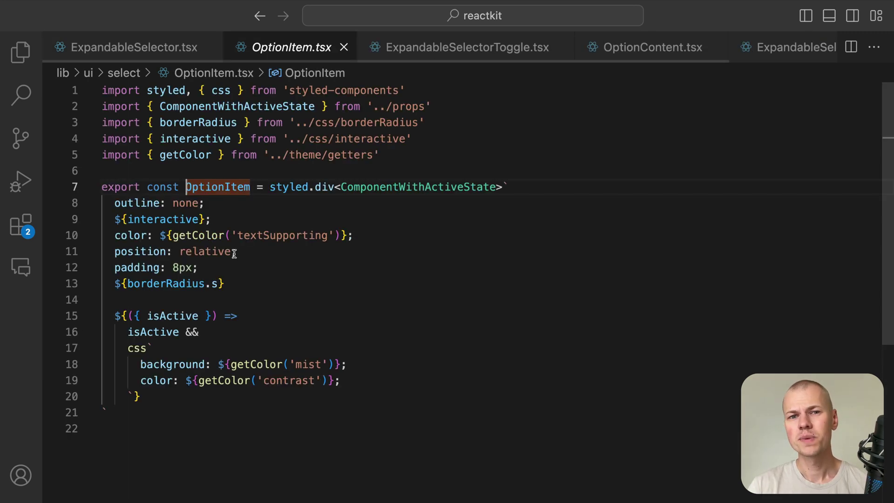
left_click(190, 318)
left_click_drag(143, 364, 343, 381)
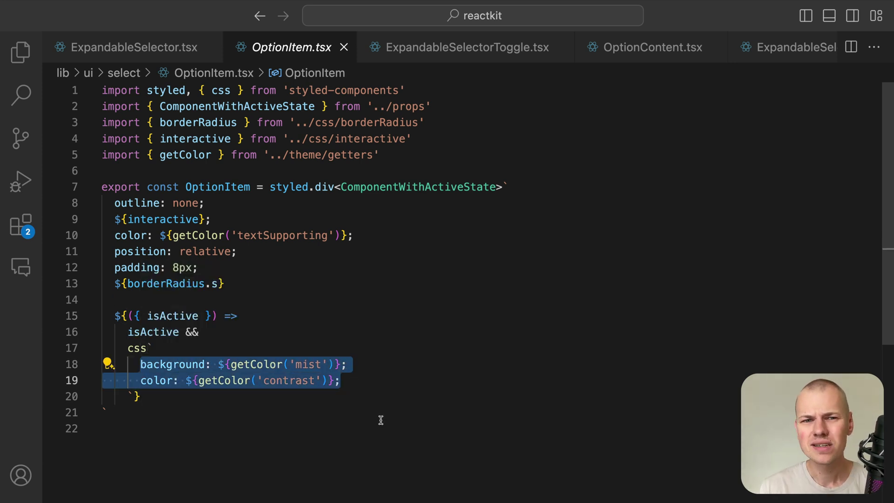
Highlight option === value on line 81 and open the OptionOutline definition.
left_click(133, 47)
scroll(309, 254, "down", 1)
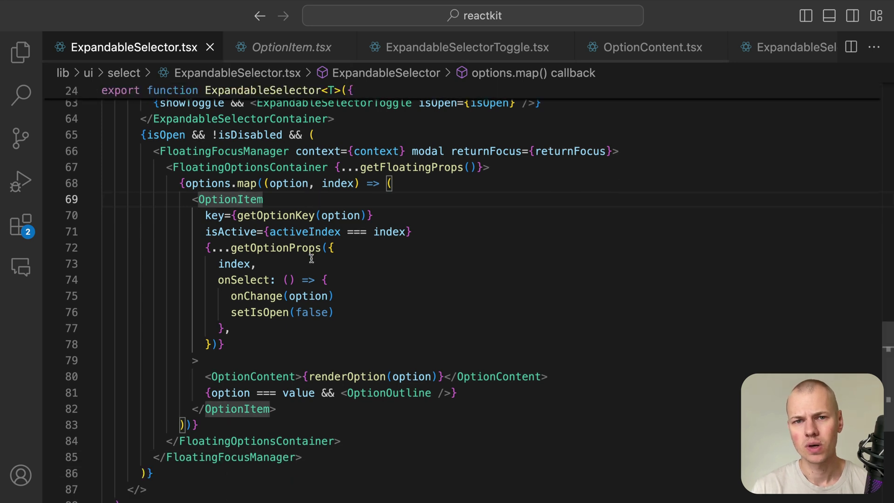
left_click(209, 393)
left_click_drag(208, 392, 314, 394)
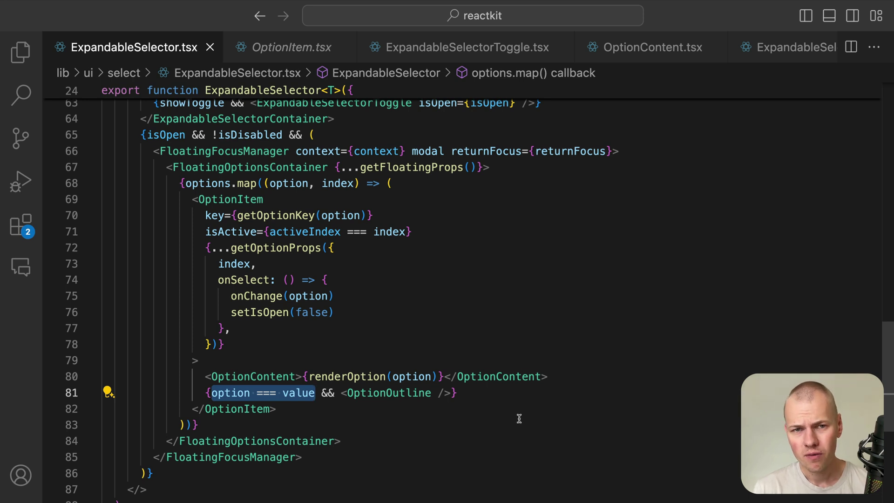
left_click(395, 394)
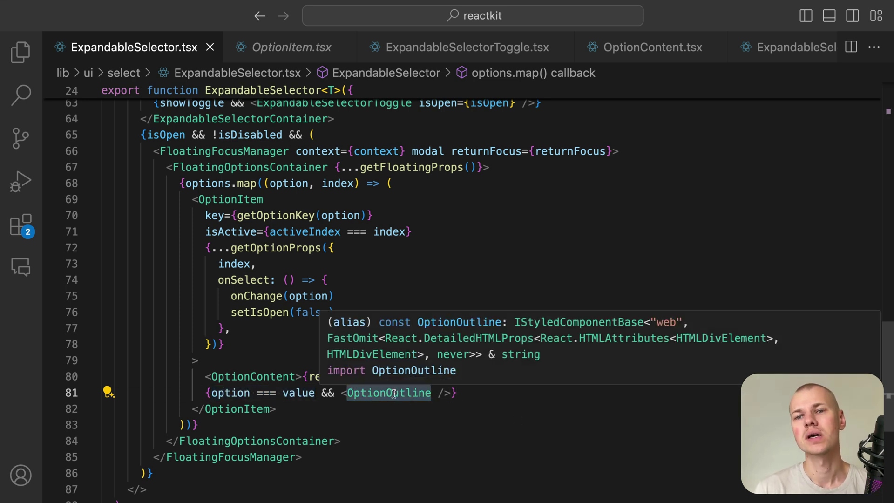
left_click(393, 393, "super")
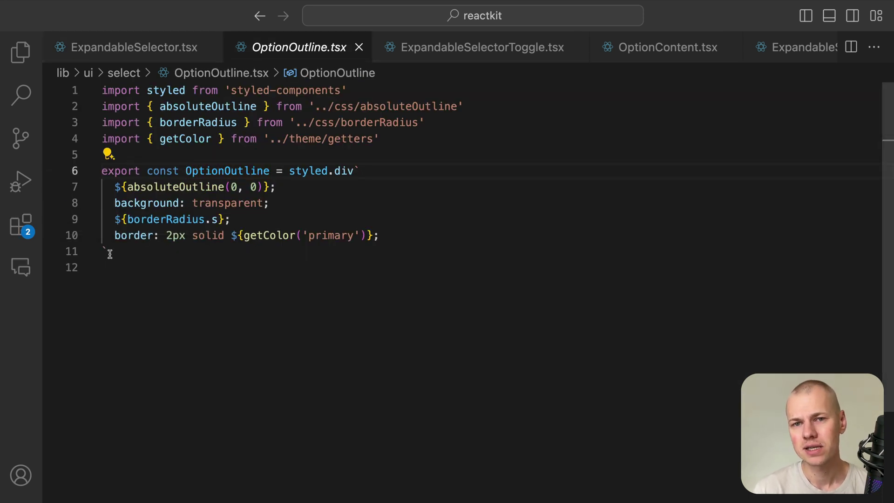
Review OptionOutline's primary-colour border and absoluteOutline's offset and size lines 11–14.
left_click_drag(115, 236, 381, 236)
left_click(175, 186)
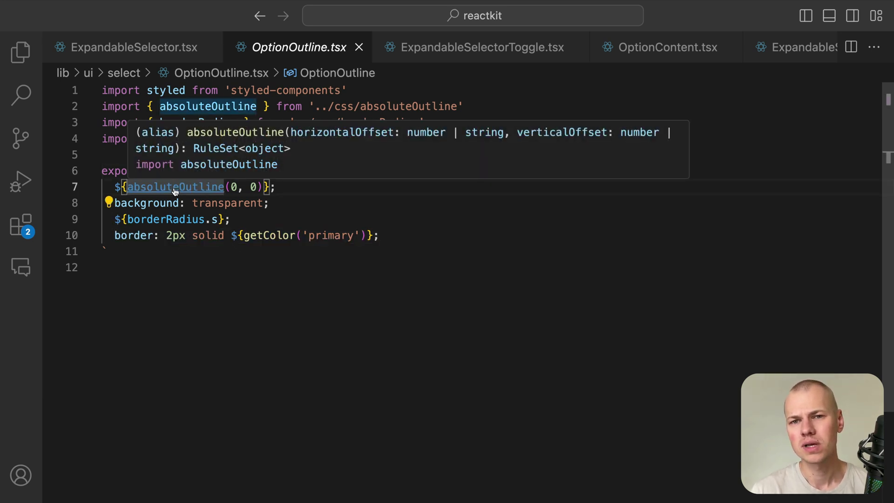
left_click(174, 187, "super")
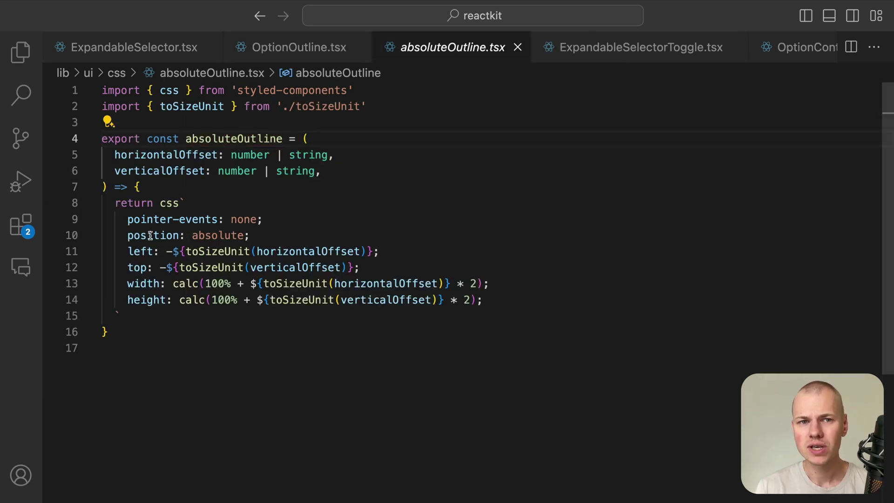
left_click_drag(127, 252, 514, 296)
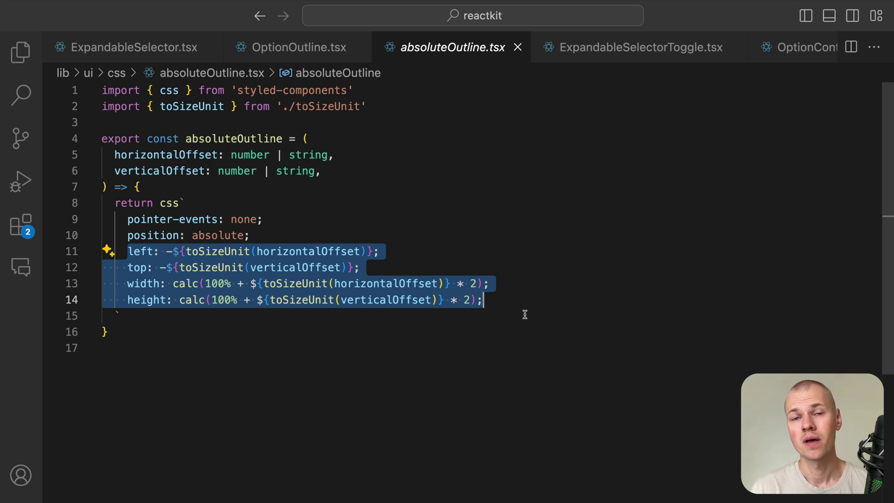
left_click(523, 312)
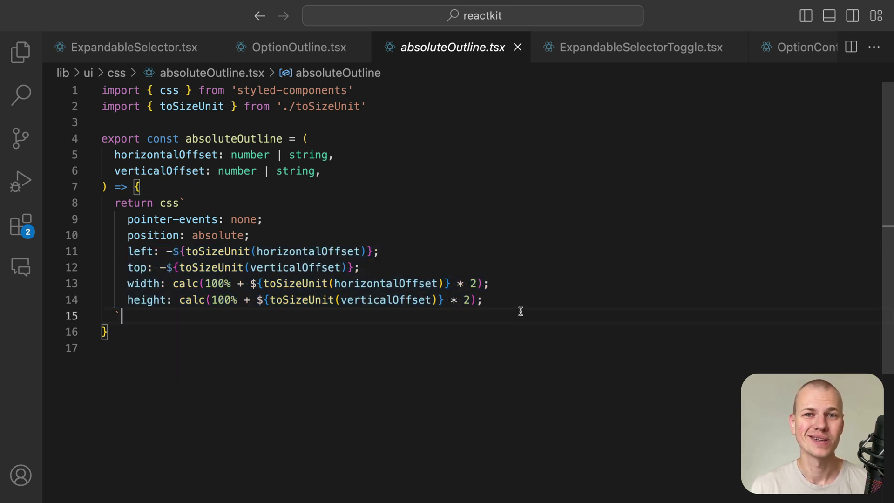